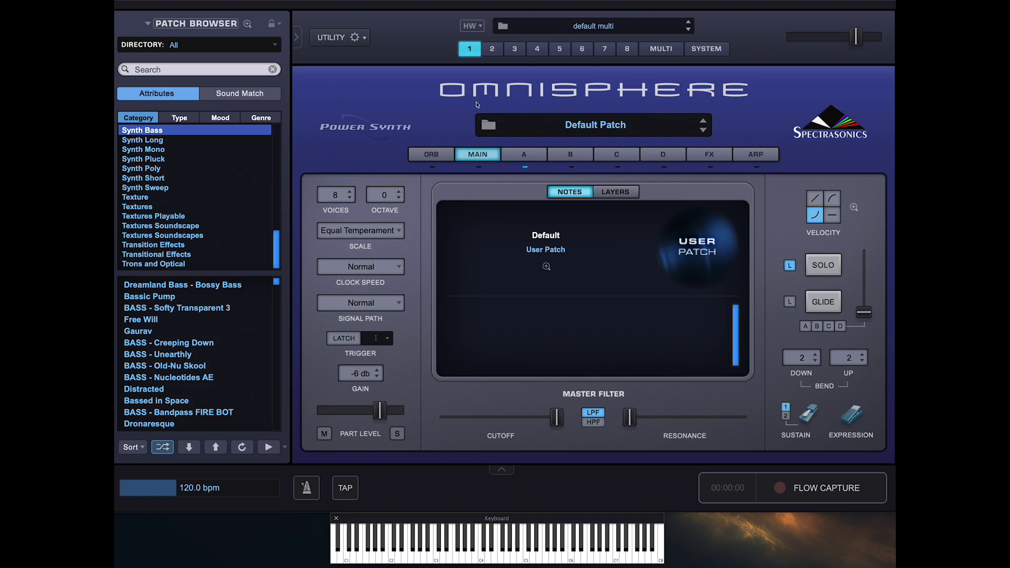
Initialize the patch and switch layer A's oscillator from Synth to Sample mode
left_click(363, 37)
left_click(356, 114)
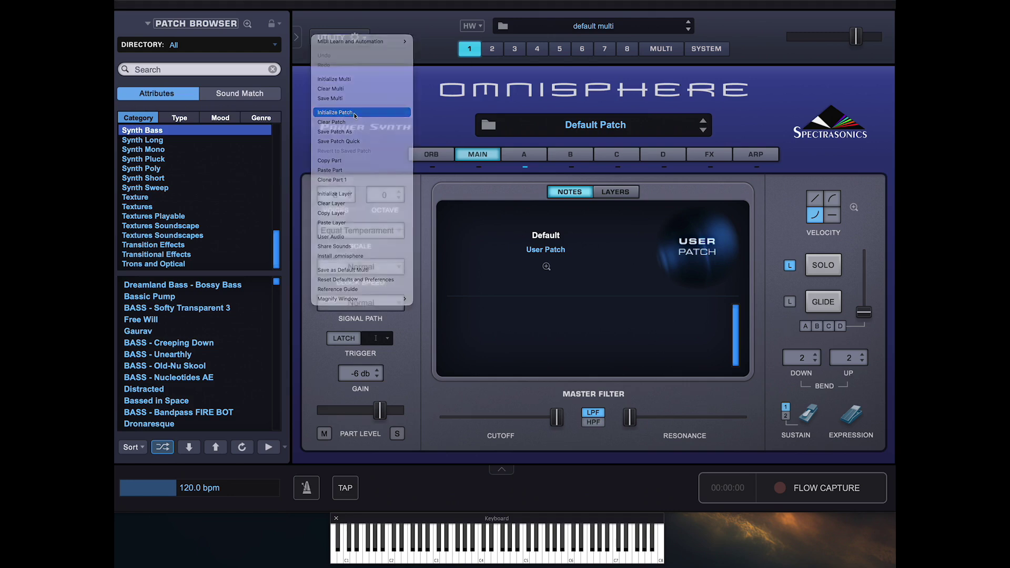
left_click(527, 155)
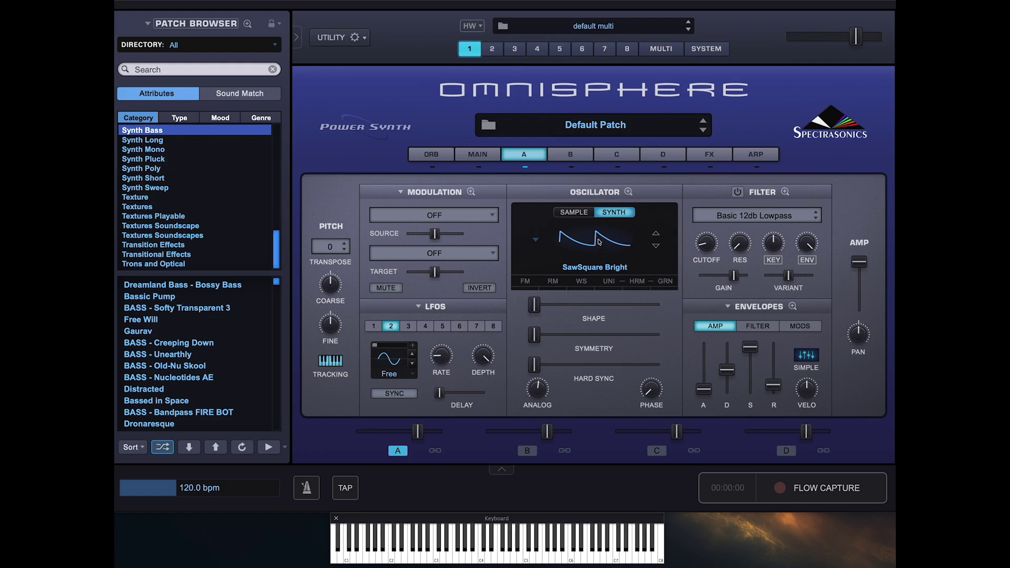
left_click(577, 213)
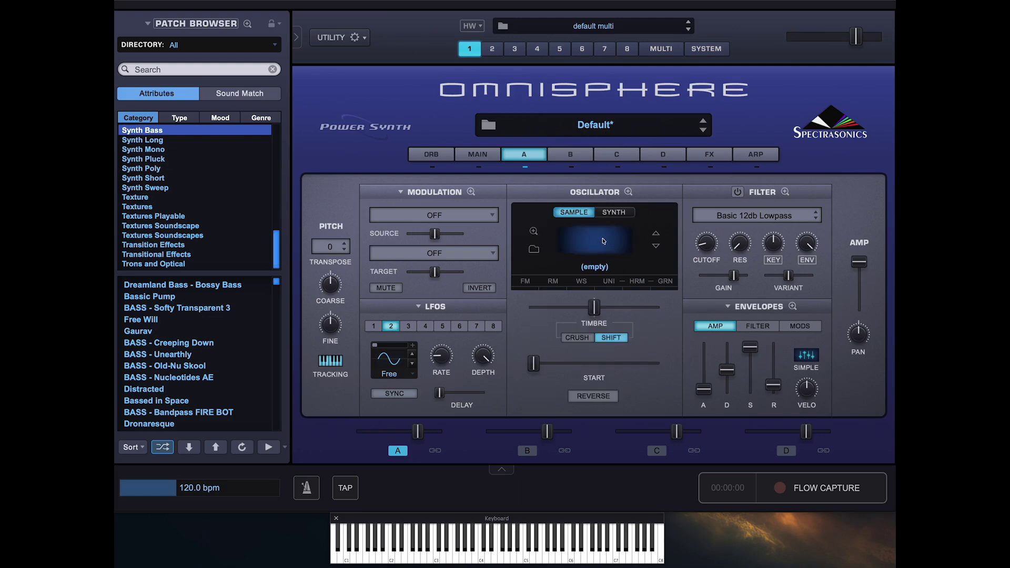
Limit layer A's soundsource directory to All Spectrasonics and search it for "bass"
left_click(603, 241)
left_click(237, 59)
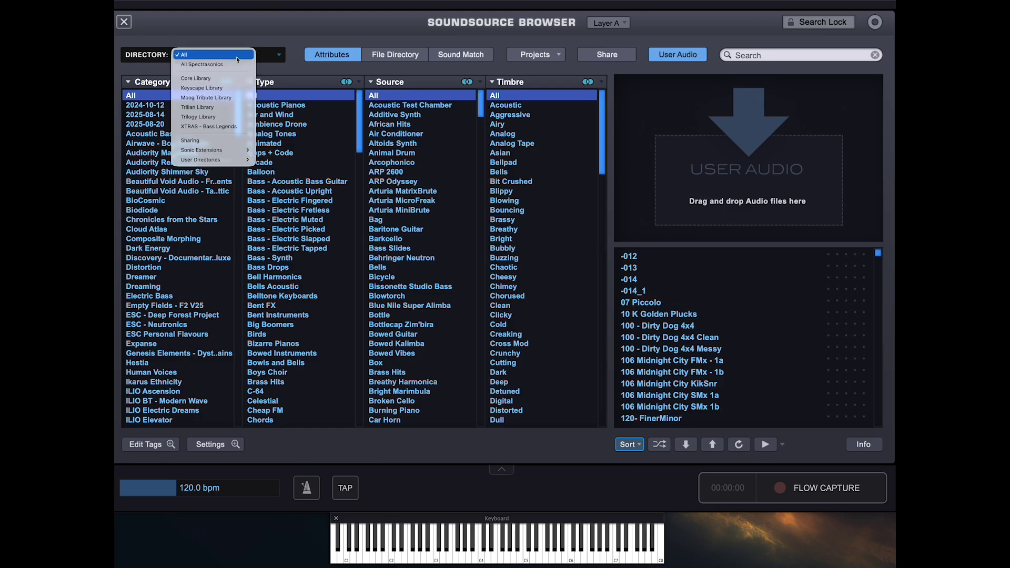
left_click(232, 64)
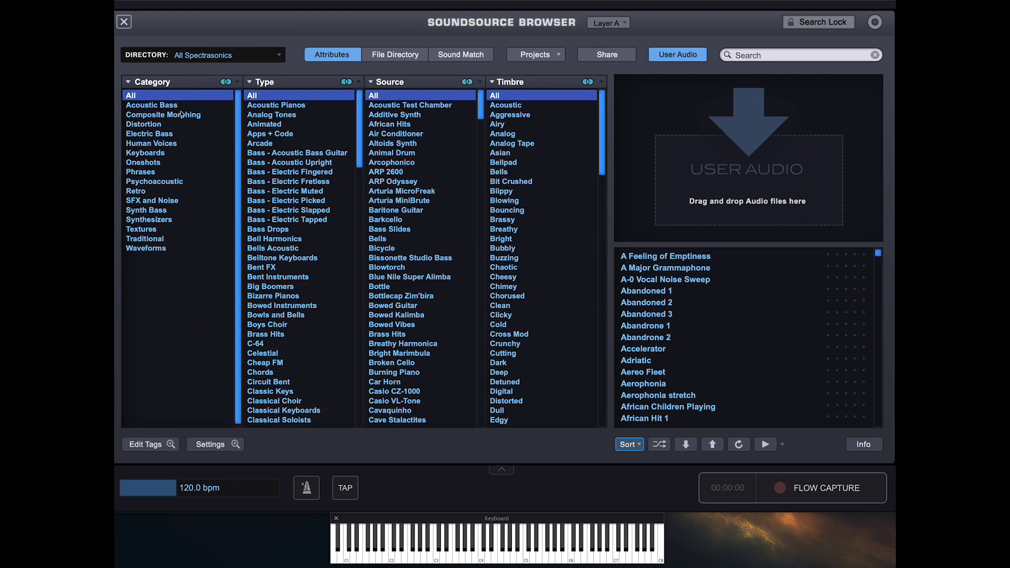
left_click(769, 57)
type("ba")
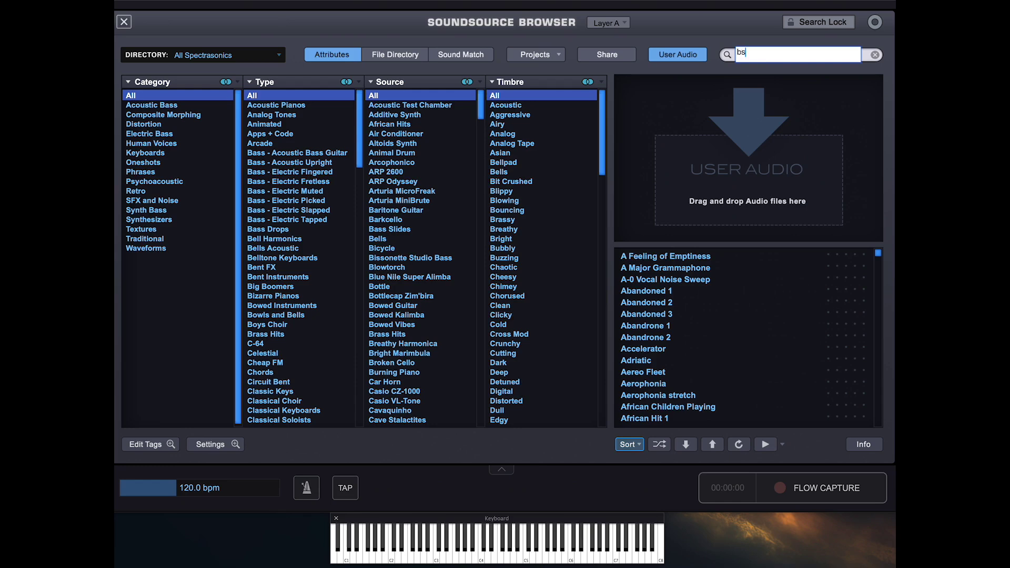
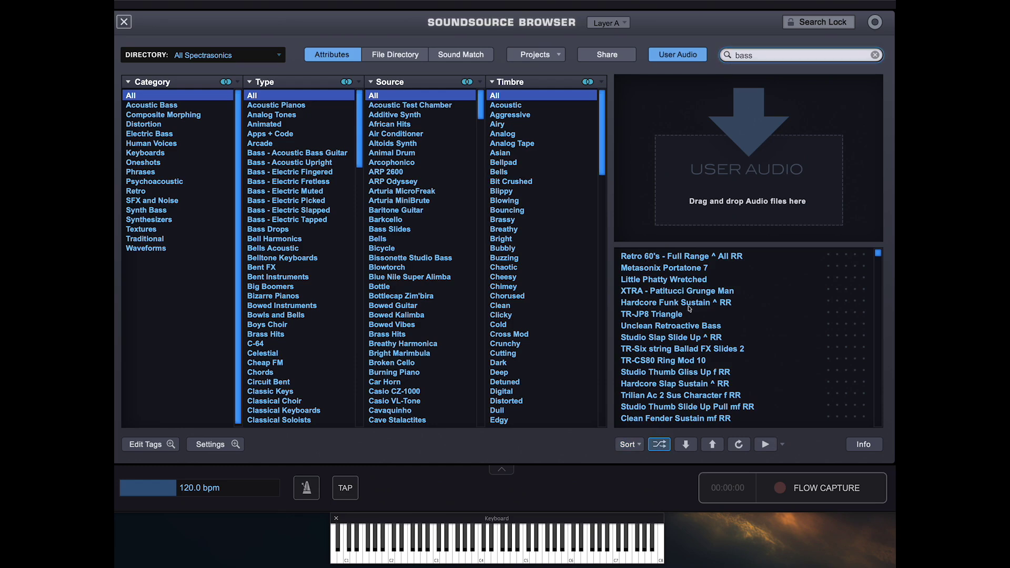
Load the Little Phatty Wretched soundsource into layer A and return to the synth view
left_click(679, 259)
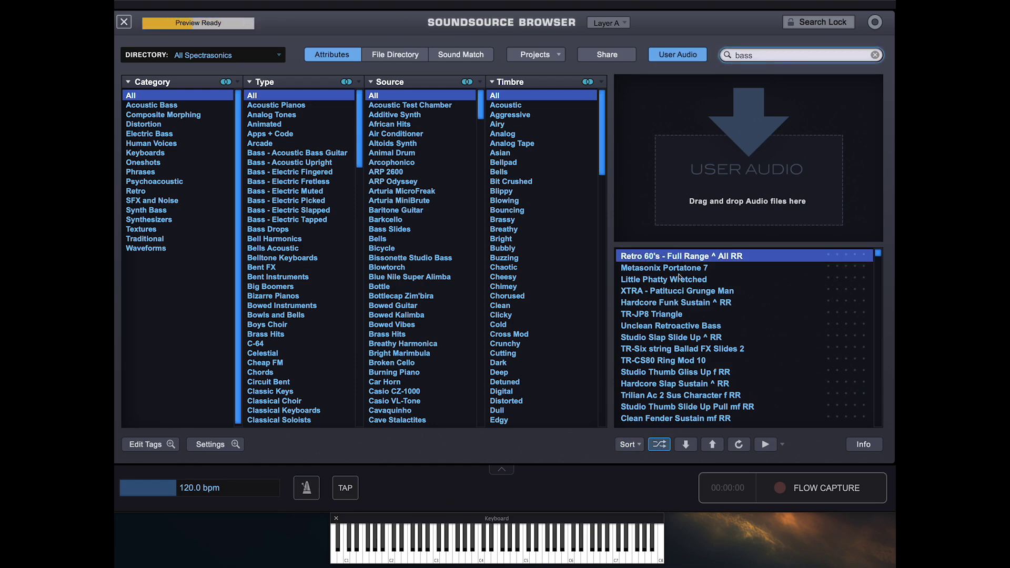
left_click(679, 274)
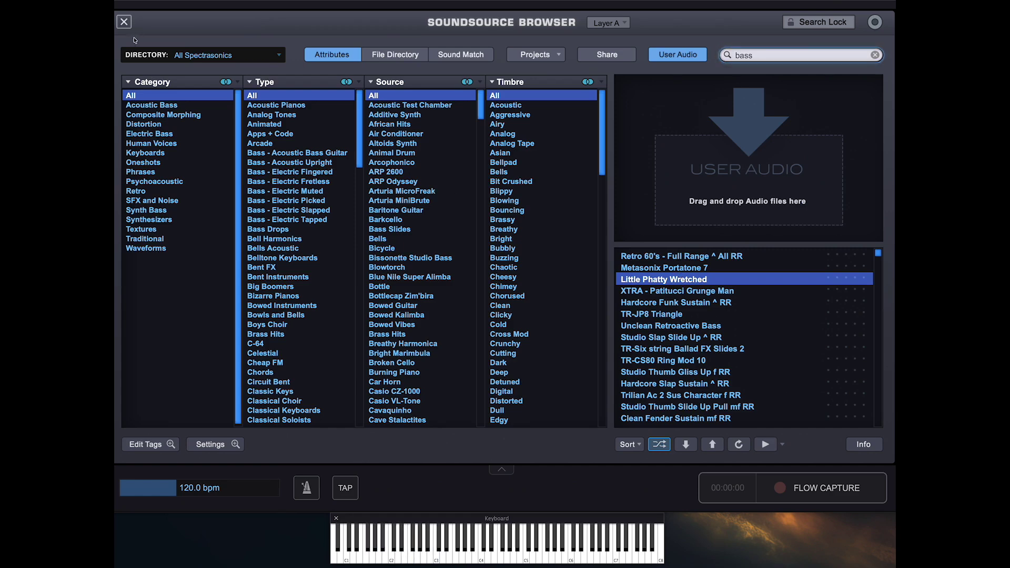
left_click(125, 22)
Browse soundsources for layer B and search for "mallet"
left_click(573, 154)
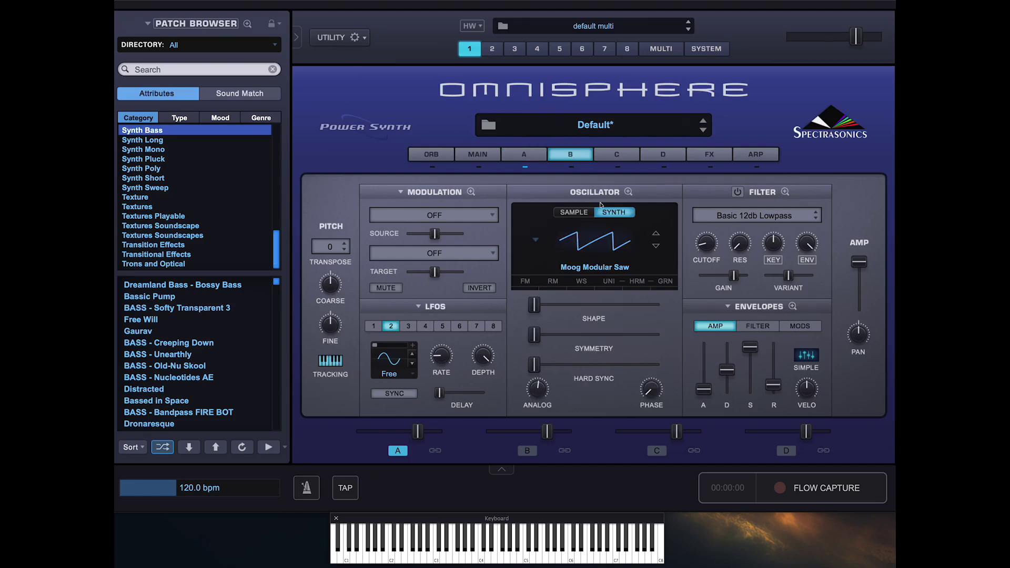
left_click(593, 239)
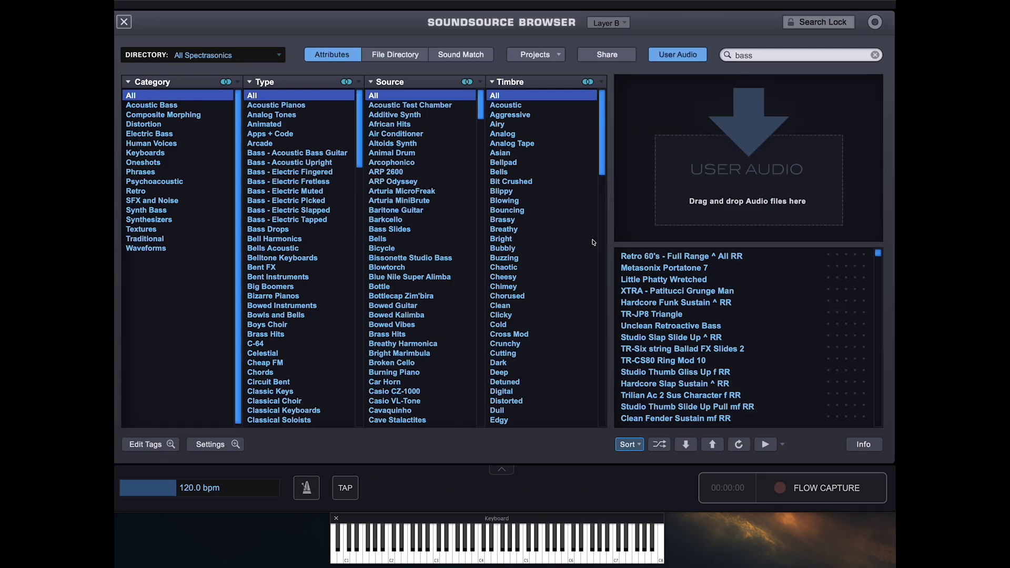
left_click(773, 55)
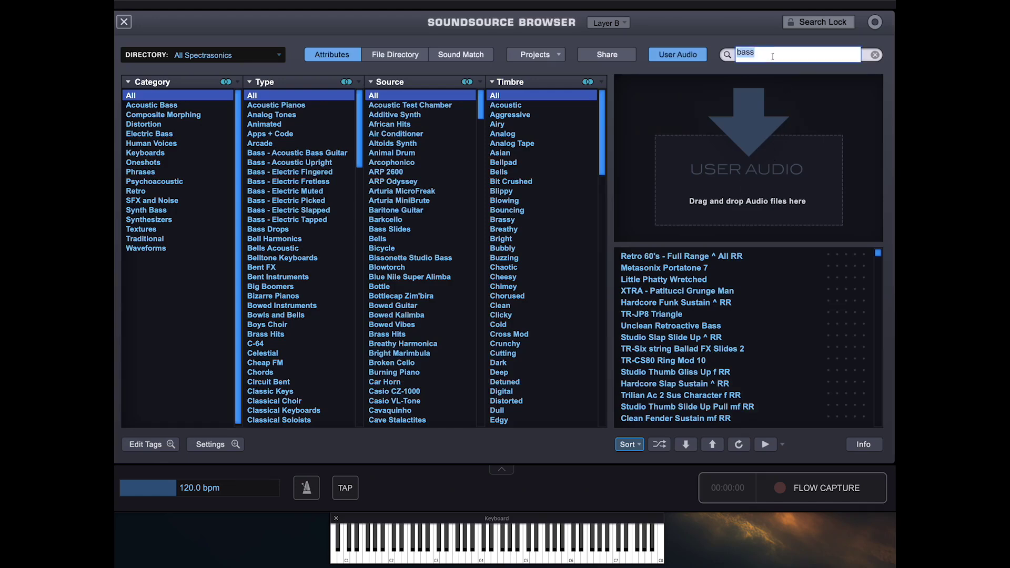
type("malle")
key("Return")
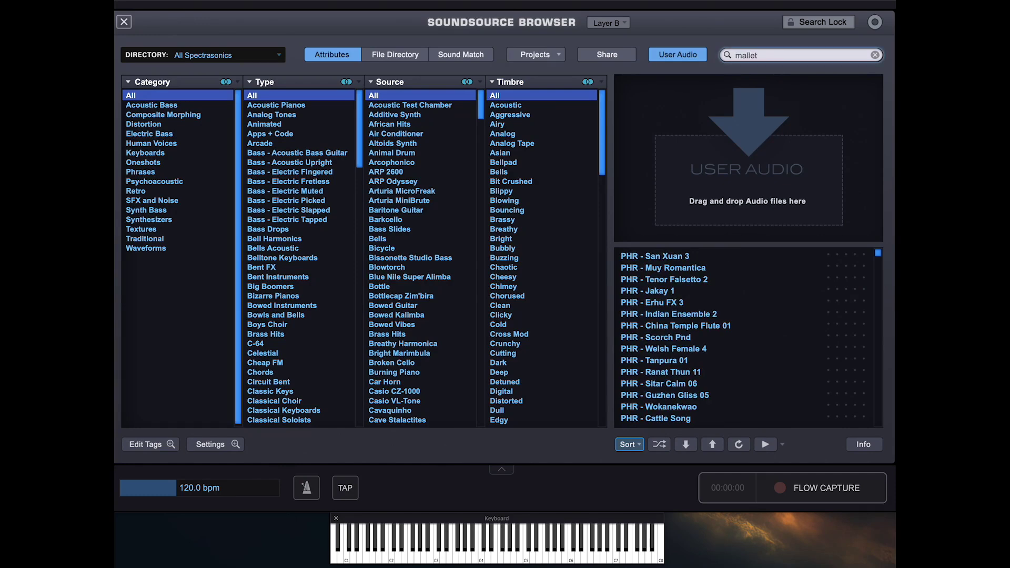
Try the PHR - Erhu FX 3 soundsource on layer B in the synth view
left_click(682, 304)
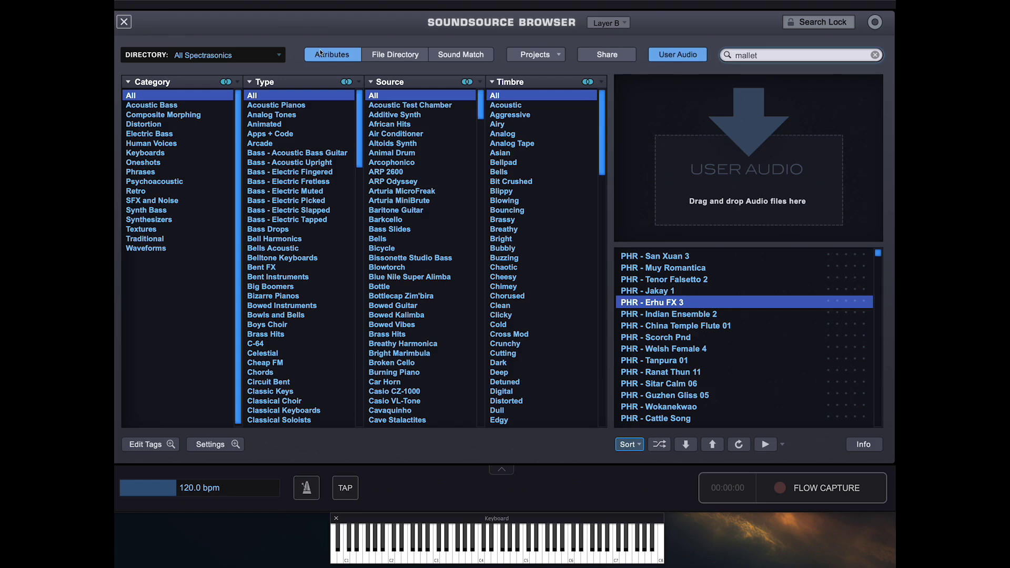
left_click(124, 22)
left_click(524, 167)
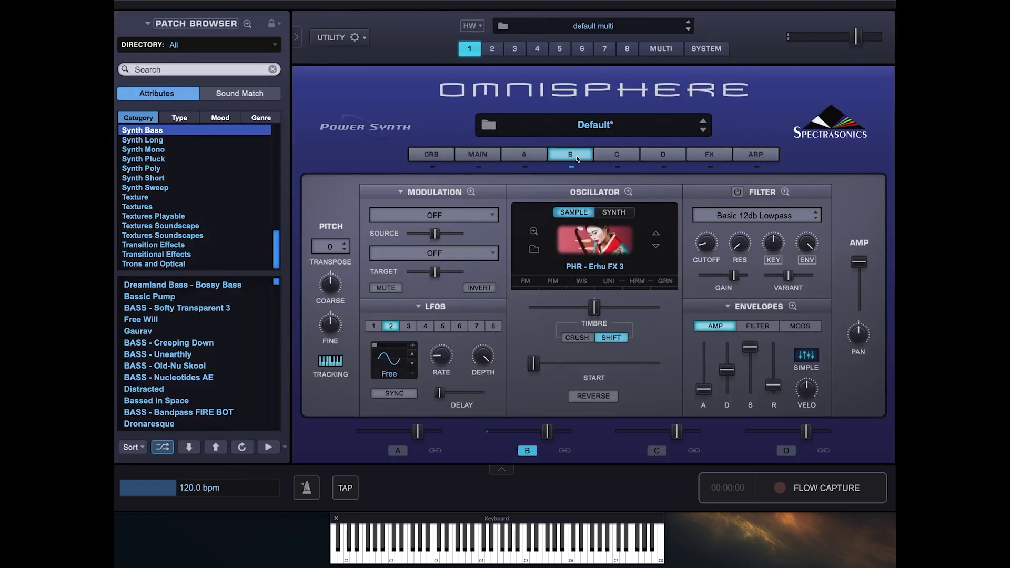
Replace layer B's soundsource with Dynamic Crystal Gamelan from the mallet search results
left_click(592, 240)
scroll(700, 378, "down", 10)
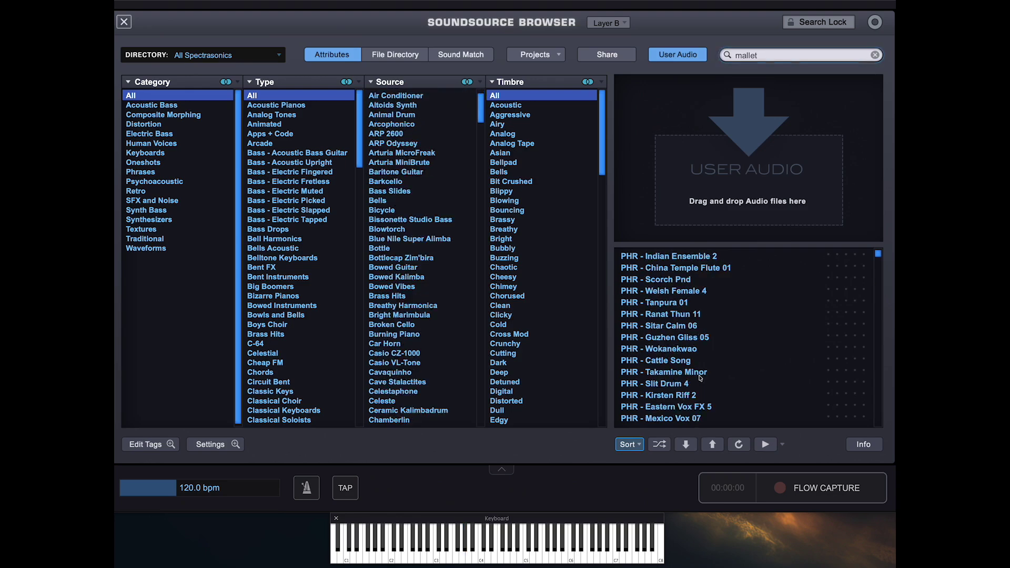
scroll(700, 378, "down", 10)
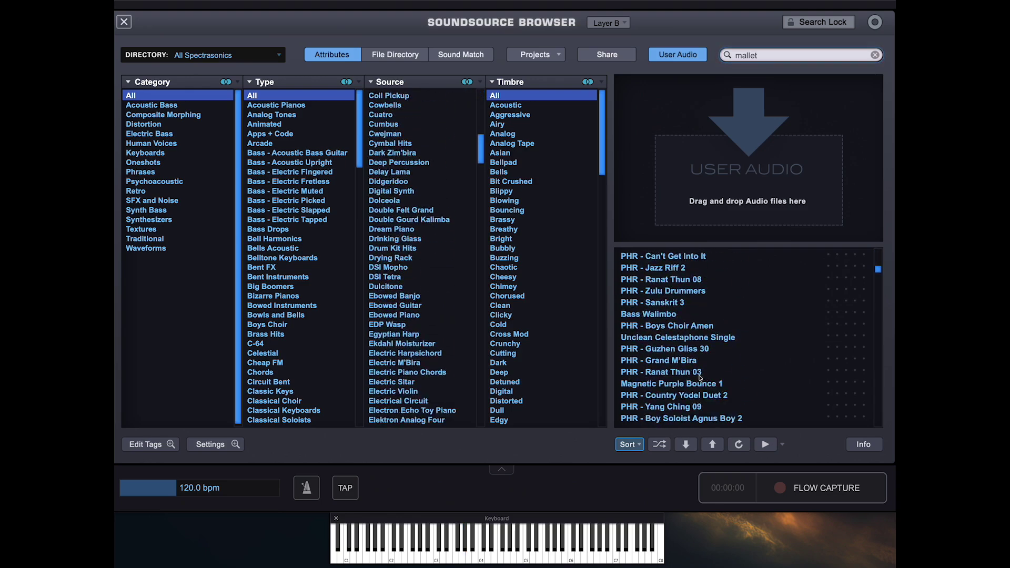
left_click(688, 326)
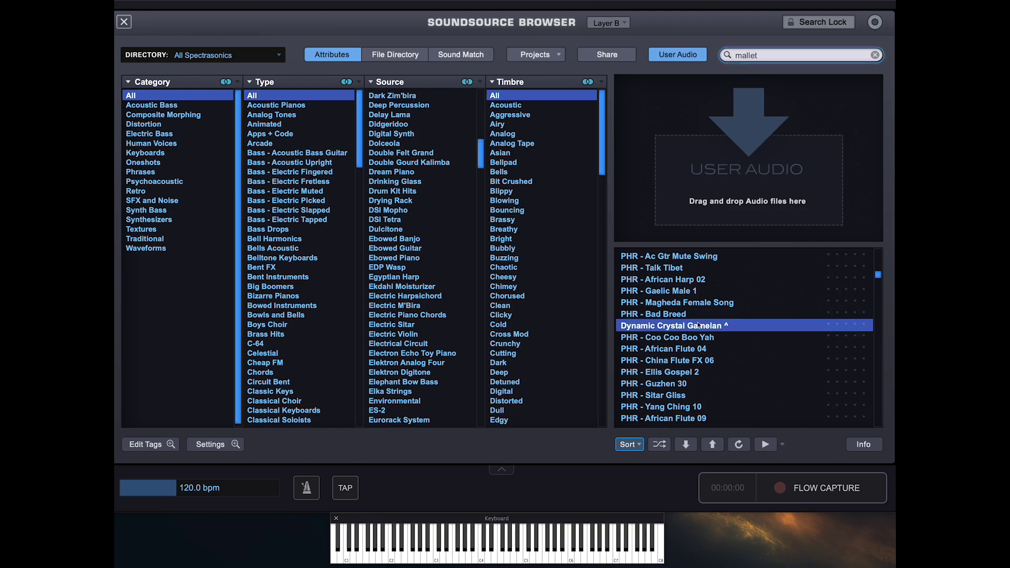
Switch the soundsource browser to Layer C and search for "bell"
left_click(607, 23)
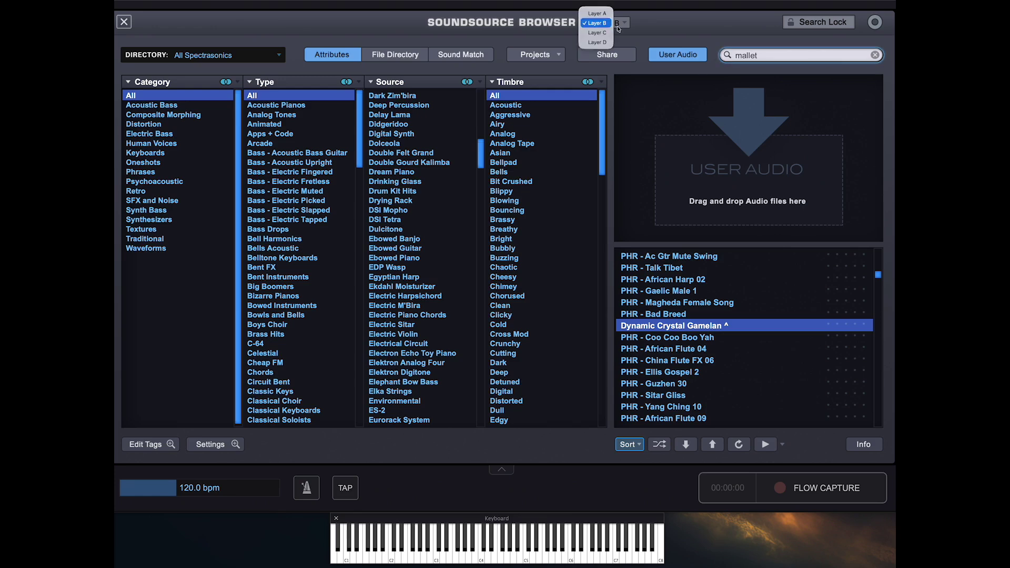
left_click(607, 33)
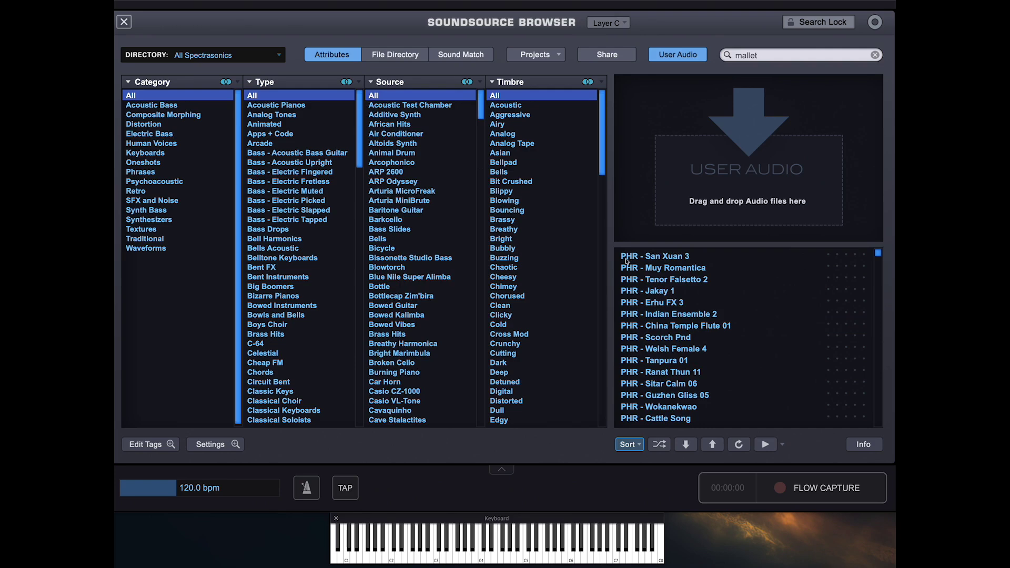
left_click(762, 59)
type("bell")
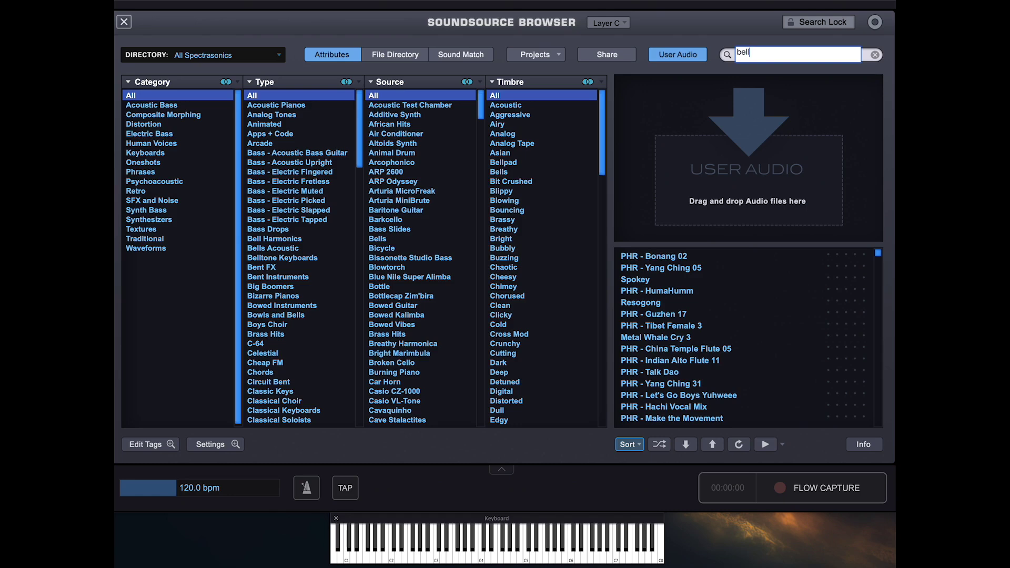
key("Return")
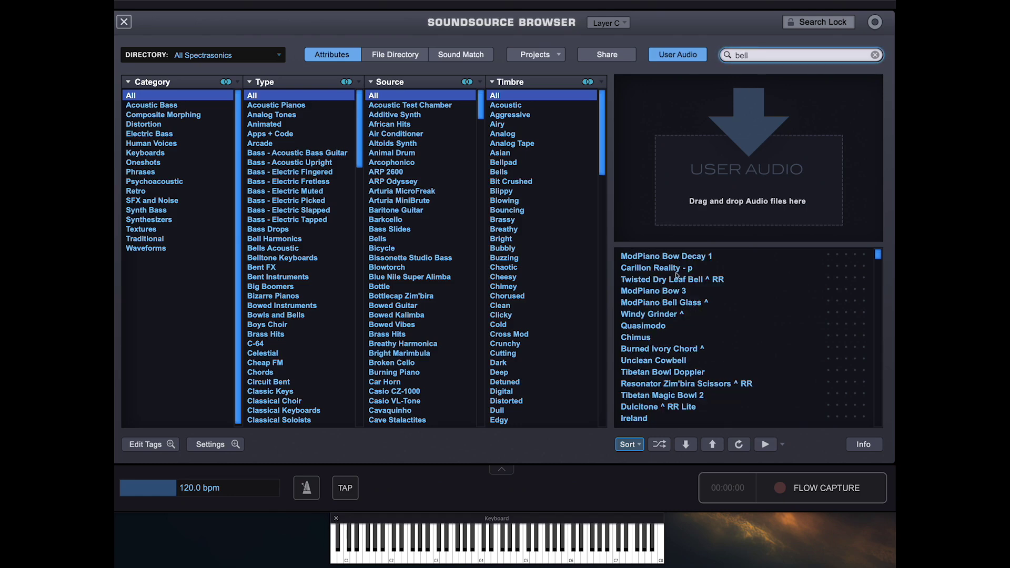
Try the Carillon Reality - p and Dulcitone ^ RR Lite soundsources on layer C
left_click(679, 270)
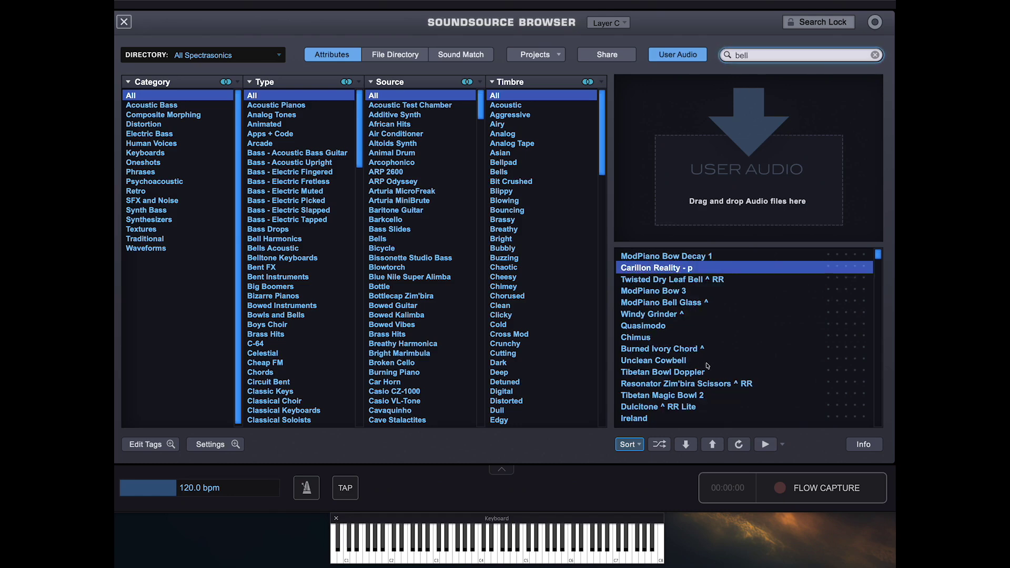
scroll(703, 386, "down", 5)
left_click(685, 269)
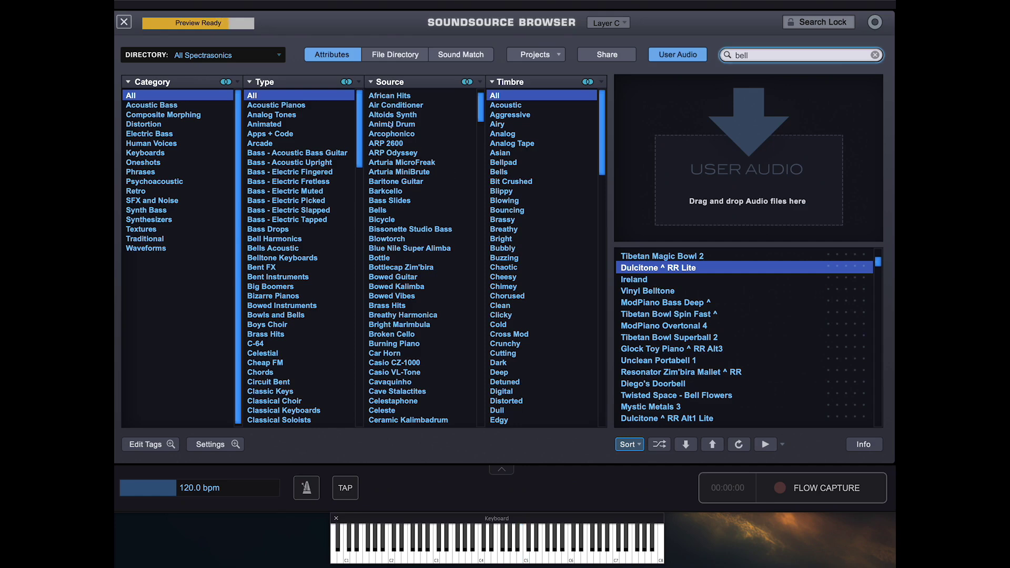
key("Return")
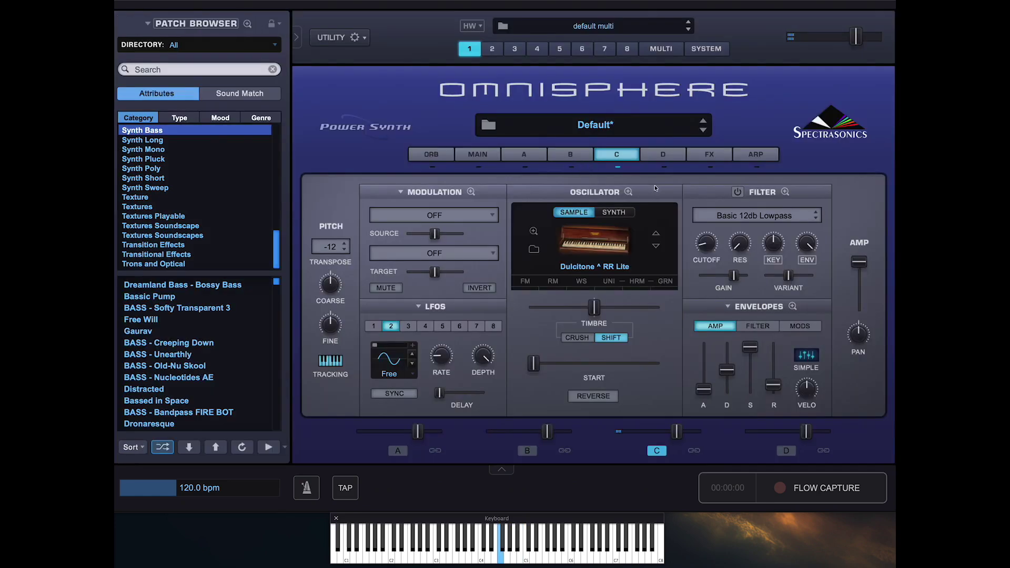
Replace layer C's soundsource with Unclean Portabell 1 and return to the synth view
left_click(603, 231)
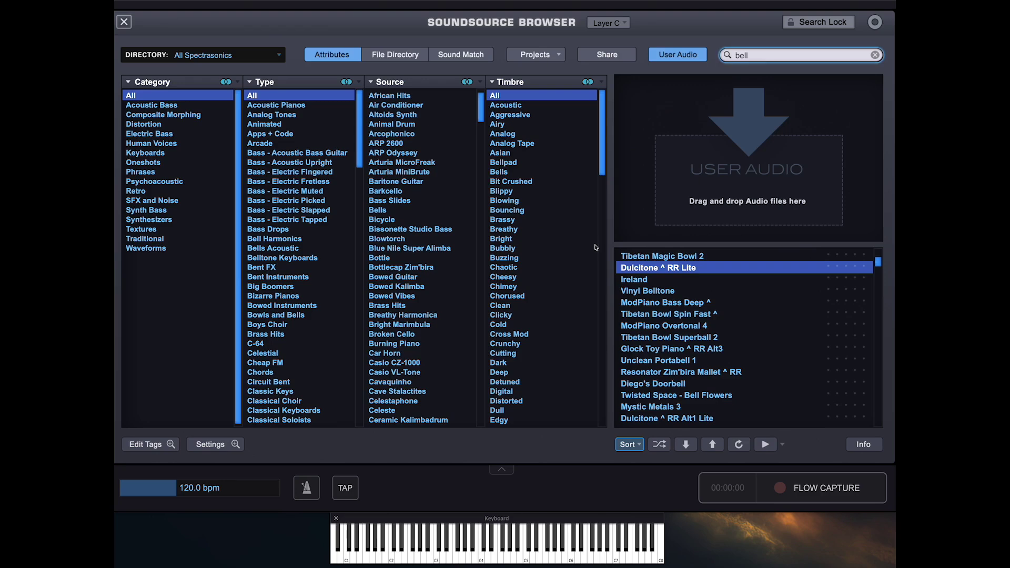
left_click(684, 388)
left_click(691, 360)
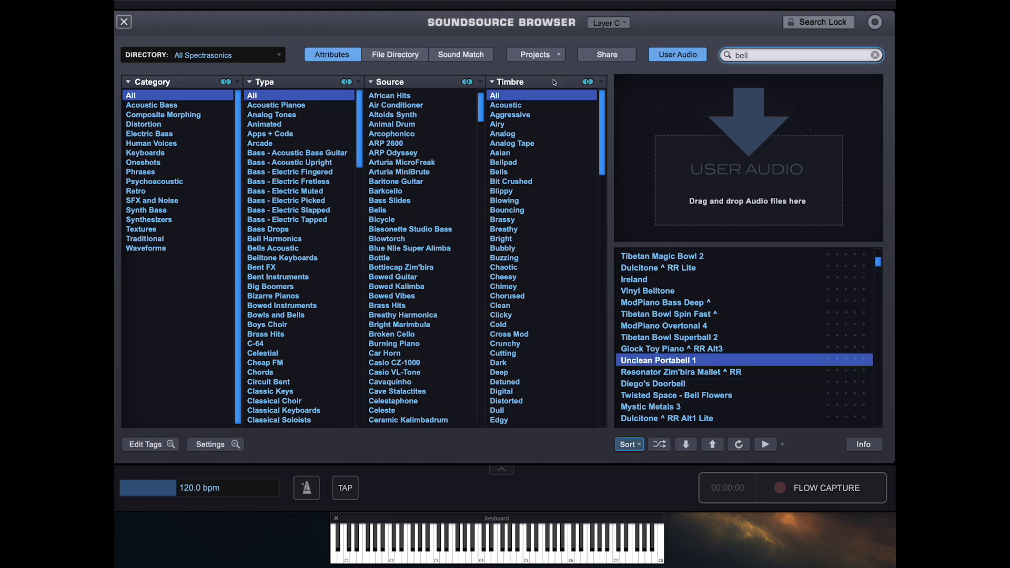
key("Escape")
Switch layer D's oscillator to Sample mode and search its soundsources for "pad"
left_click(667, 157)
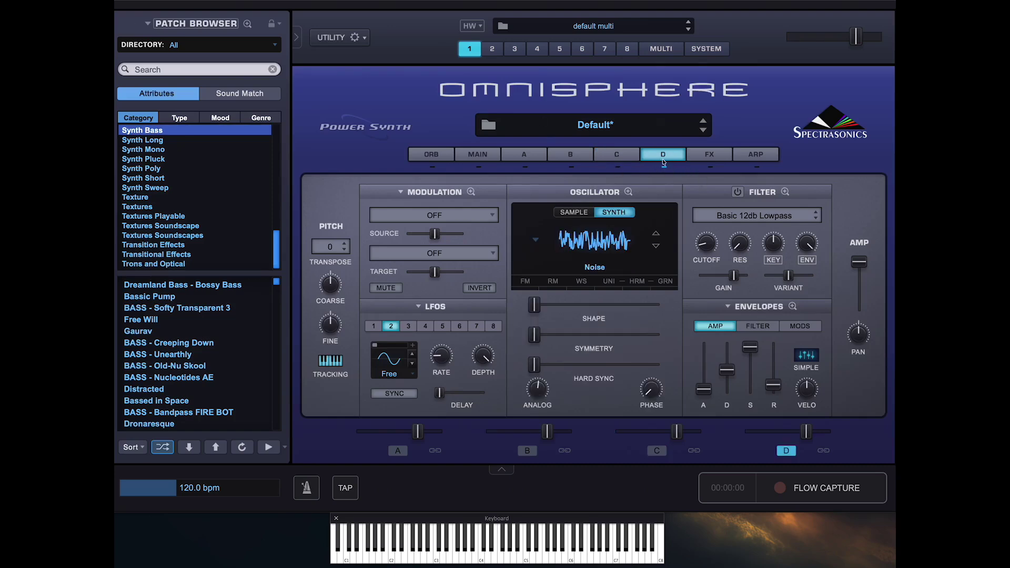
left_click(574, 213)
left_click(575, 216)
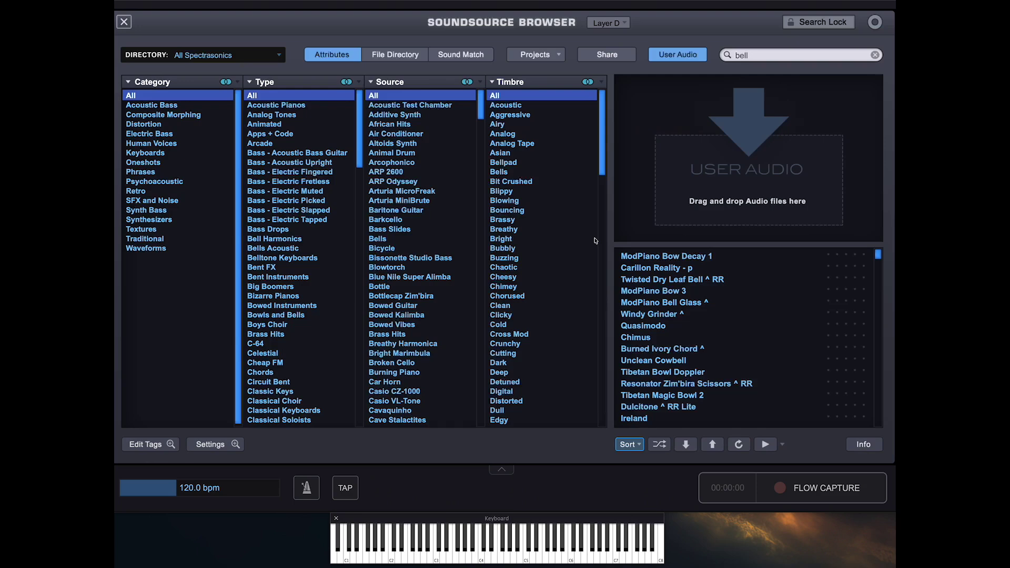
left_click(784, 54)
type("P")
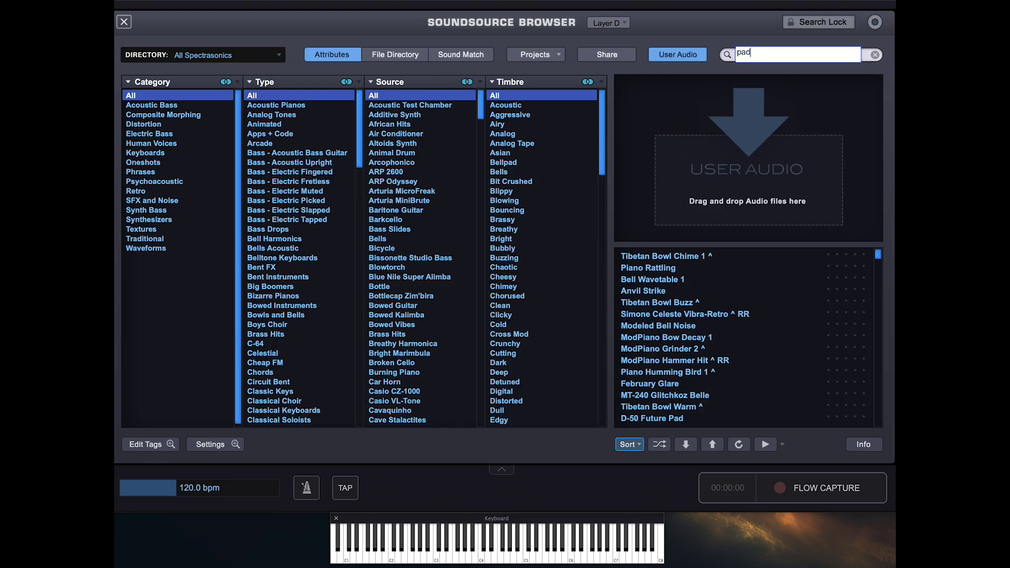
key("Return")
Audition several pad soundsources, load TR-Moog Voyager Dual LP med into layer D, and close the soundsource browser
left_click(706, 291)
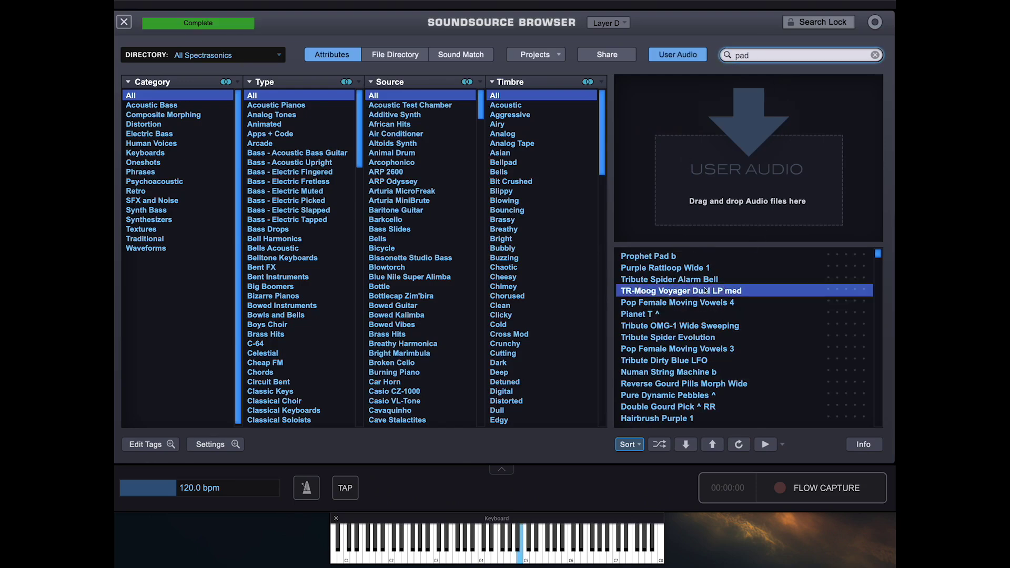
left_click(679, 256)
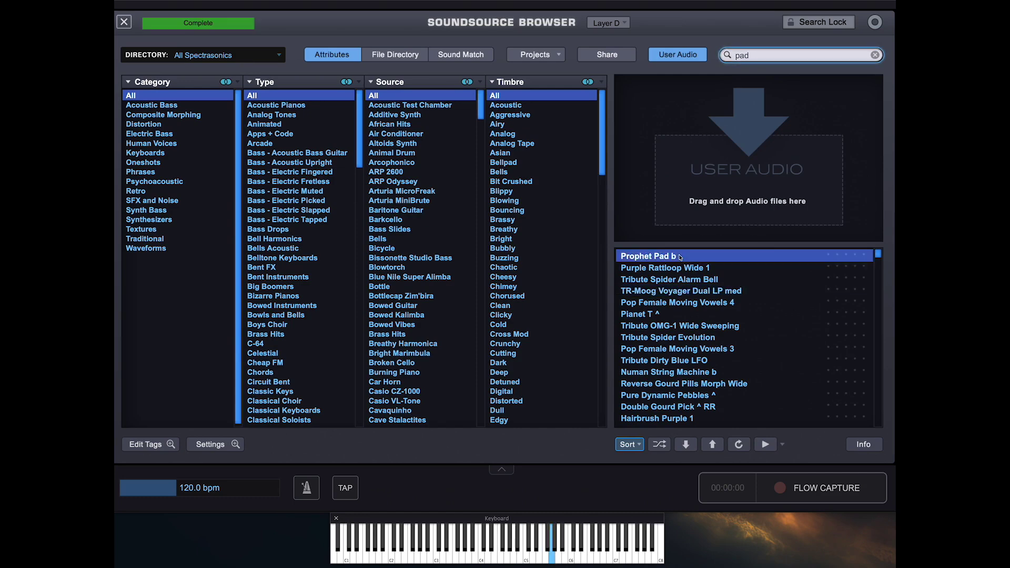
left_click(687, 279)
left_click(690, 267)
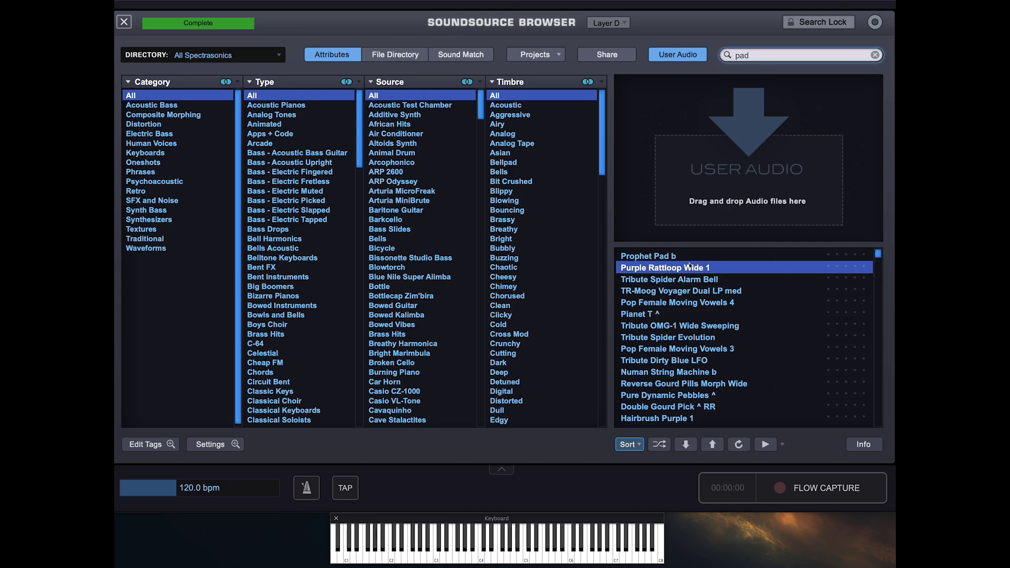
left_click(701, 303)
left_click(706, 291)
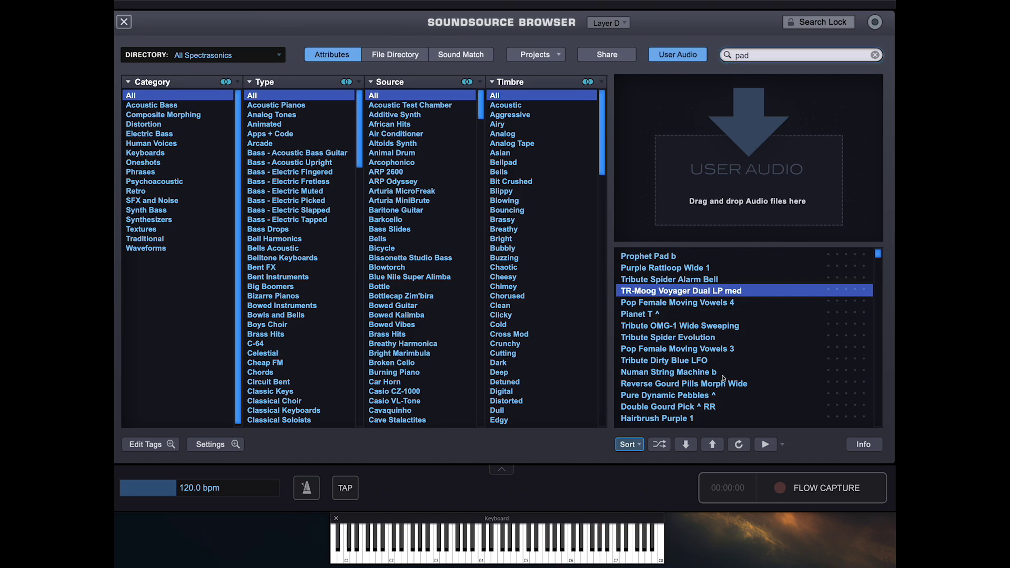
left_click(126, 23)
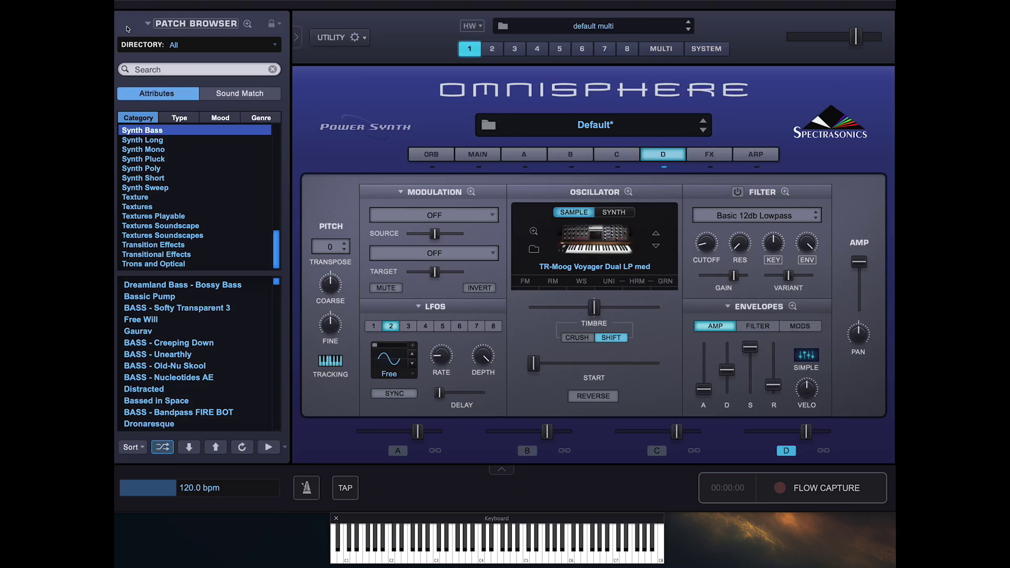
Enable layers A, B and C so they sound together with layer D
left_click(524, 168)
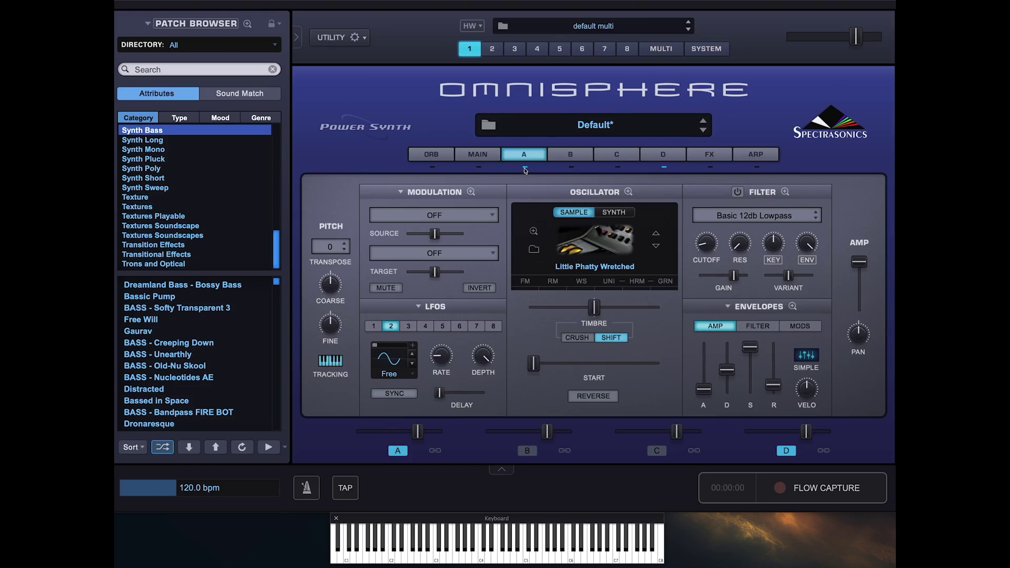
left_click(569, 169)
left_click(619, 168)
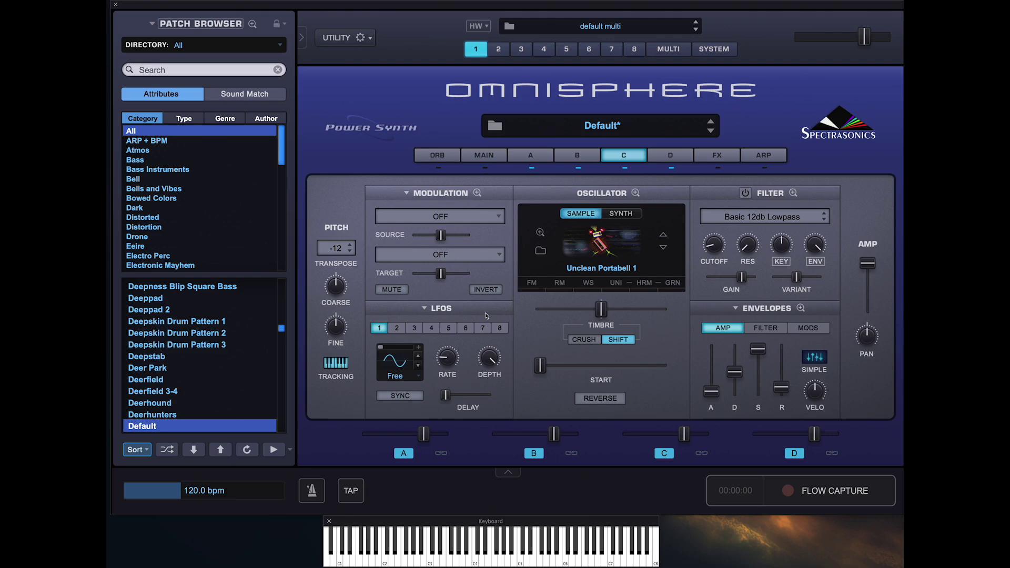
right_click(870, 270)
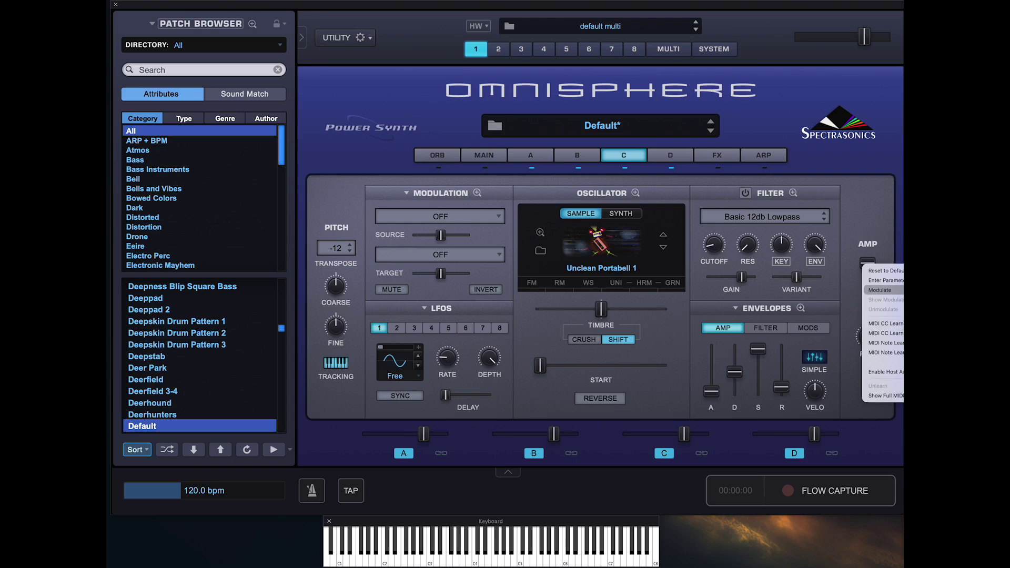
left_click(880, 289)
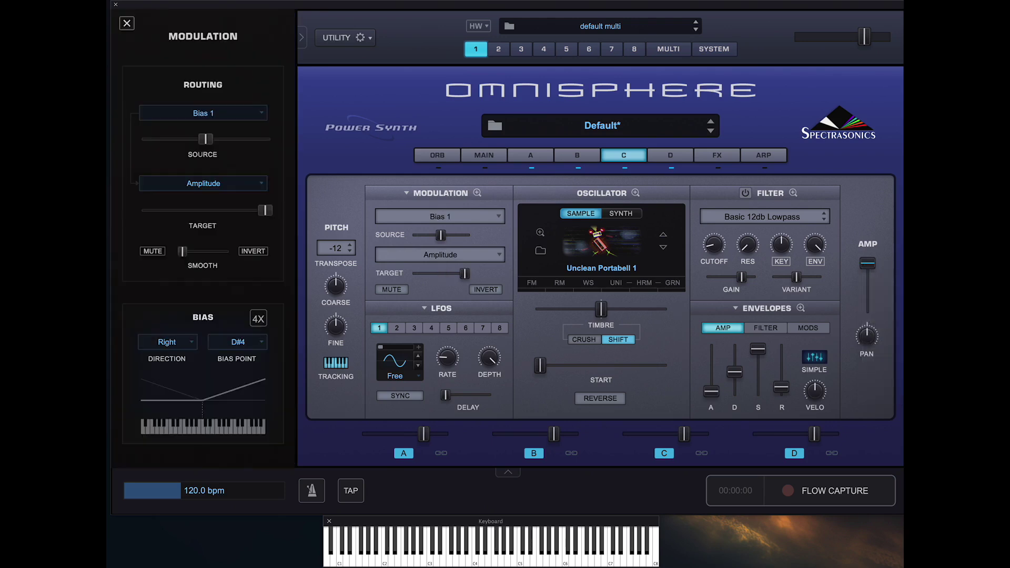
left_click(541, 157)
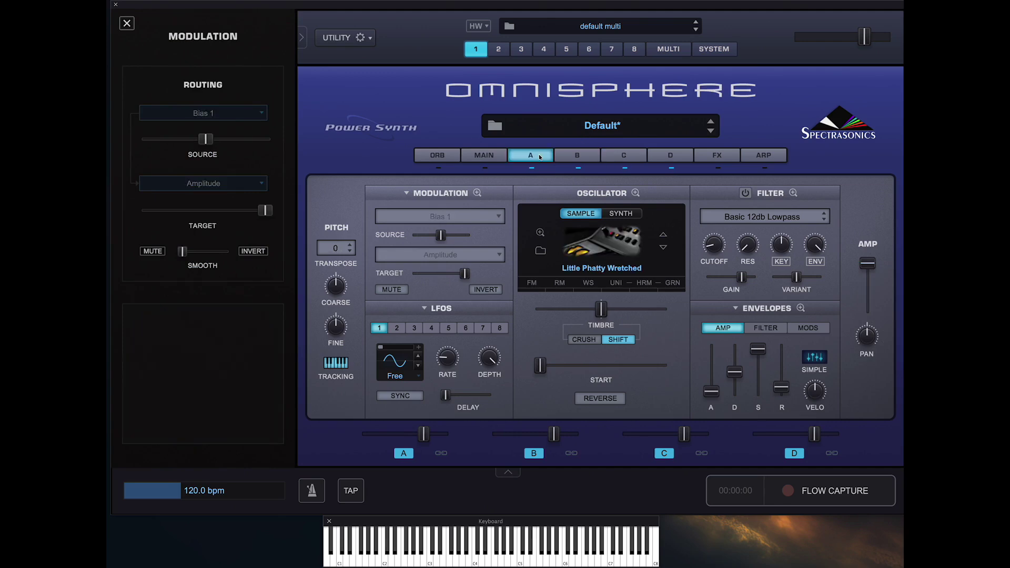
right_click(874, 266)
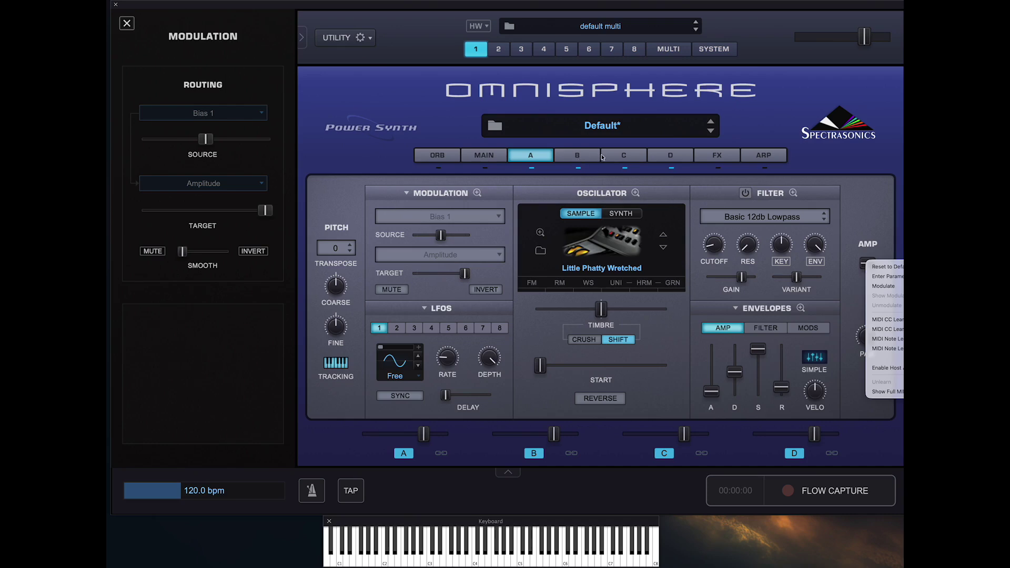
left_click(621, 157)
left_click(622, 156)
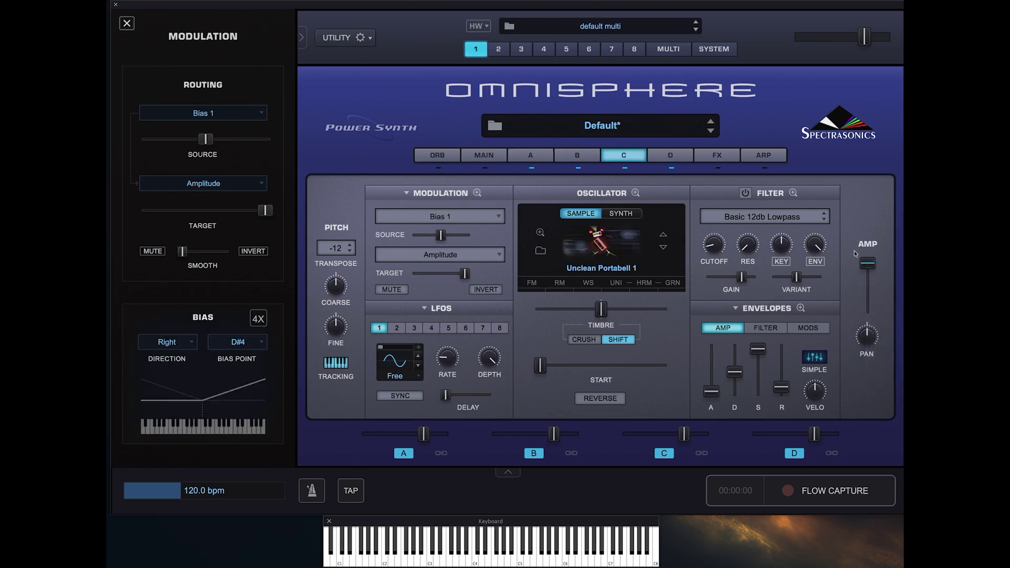
right_click(867, 264)
left_click(893, 307)
Add a bias modulation to the amp level of layer A and of layer B
left_click(531, 156)
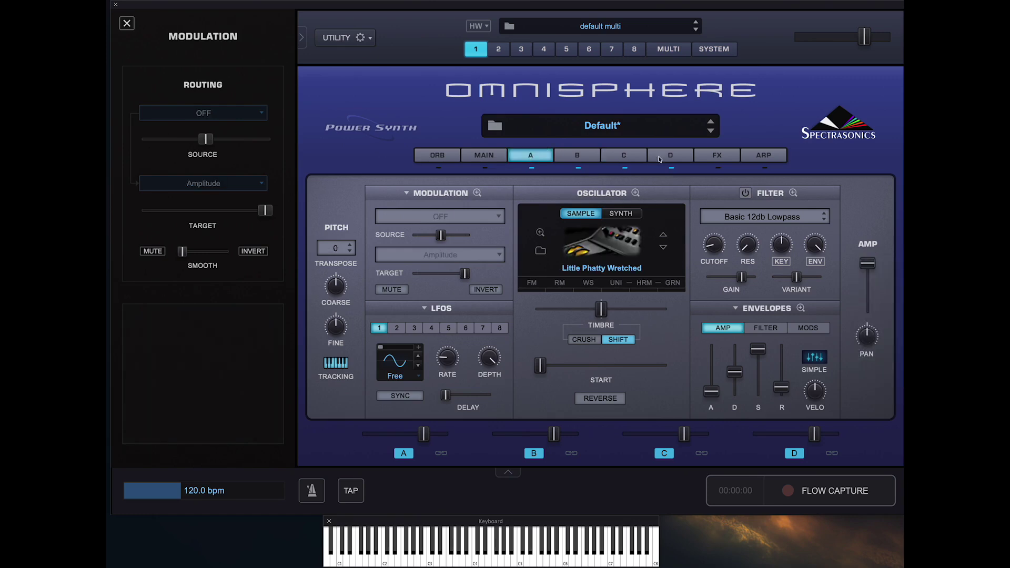
right_click(872, 264)
left_click(884, 246)
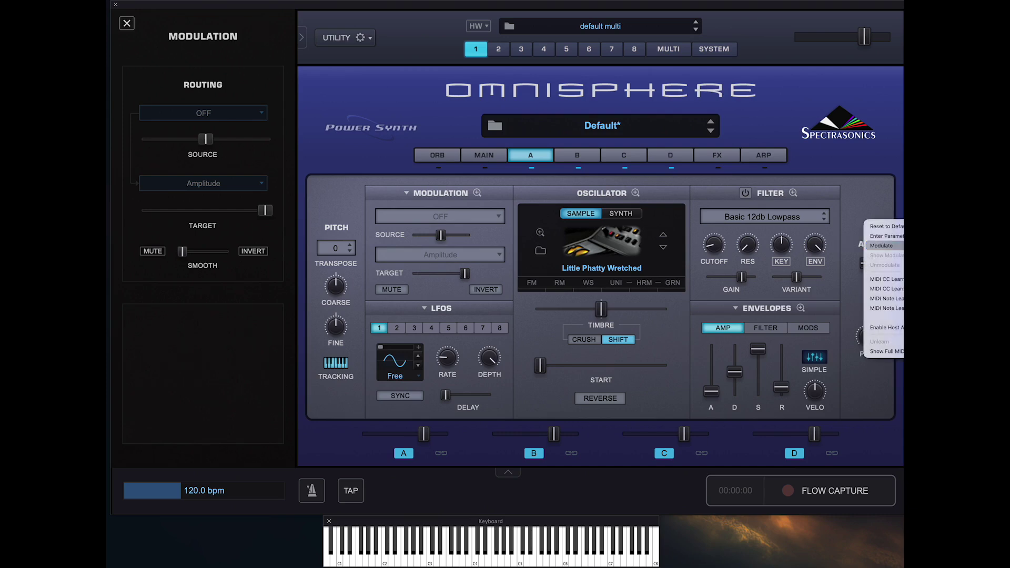
left_click(578, 156)
right_click(863, 266)
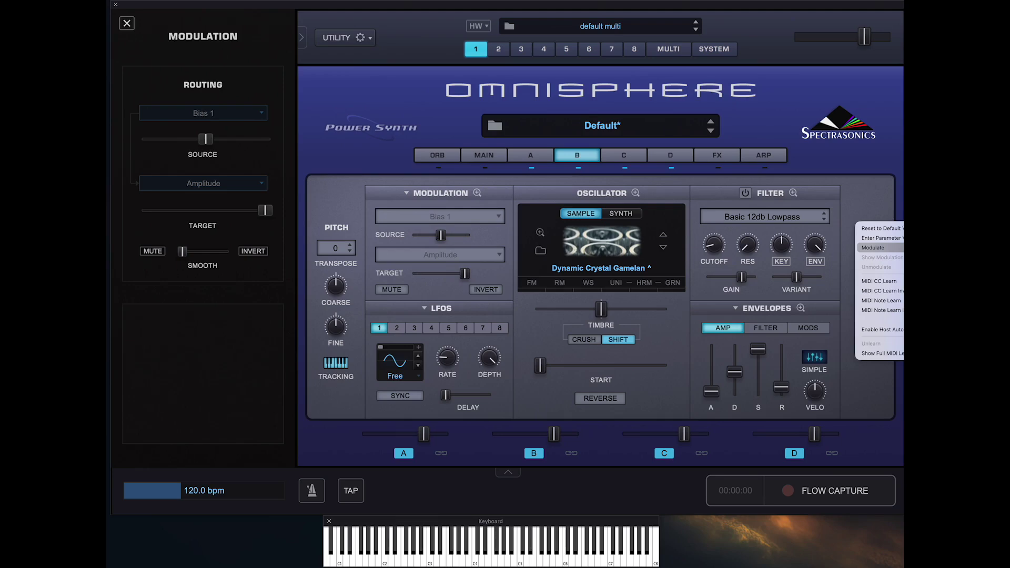
left_click(876, 248)
Add a bias modulation to the amp level of layer C and of layer D
left_click(626, 156)
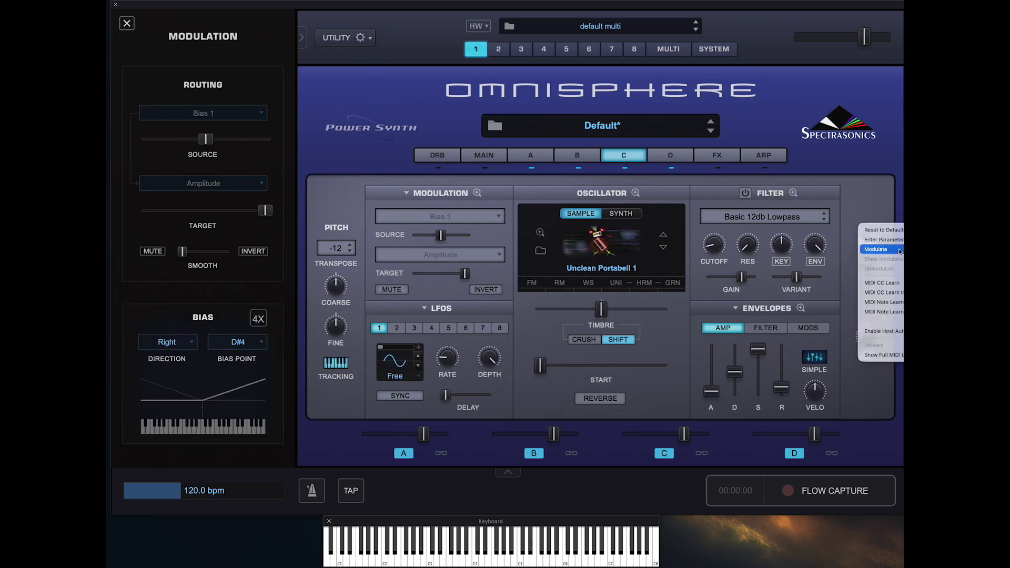
right_click(868, 263)
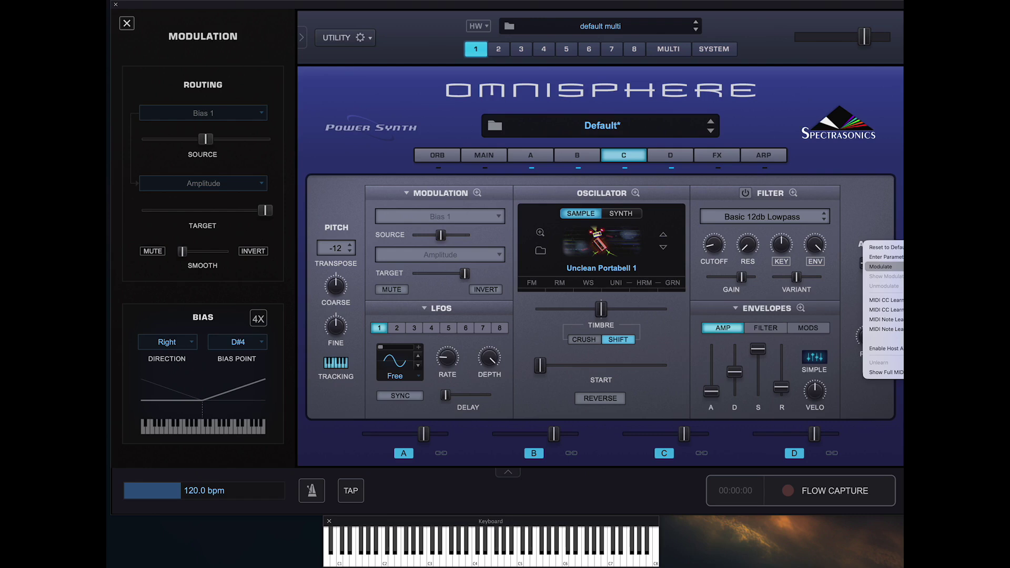
left_click(882, 267)
left_click(666, 156)
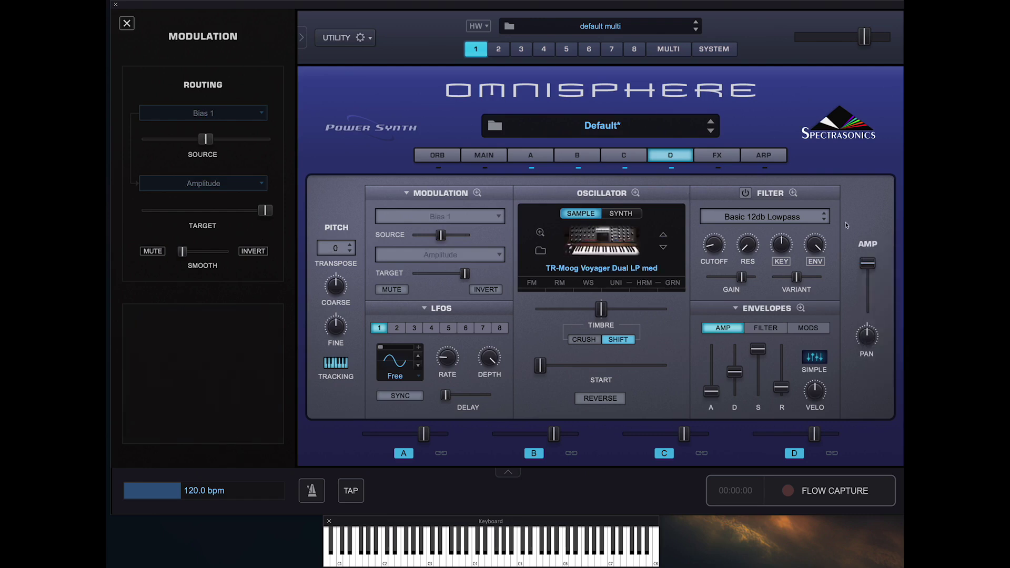
right_click(869, 264)
left_click(882, 267)
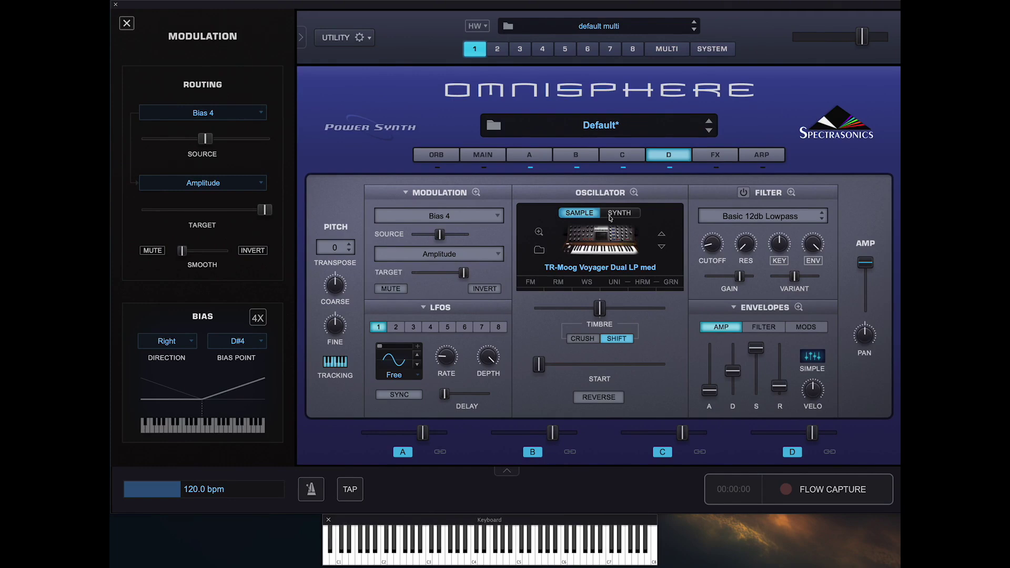
Show layer A and switch off layers B, C and D so only A sounds
left_click(536, 160)
left_click(577, 167)
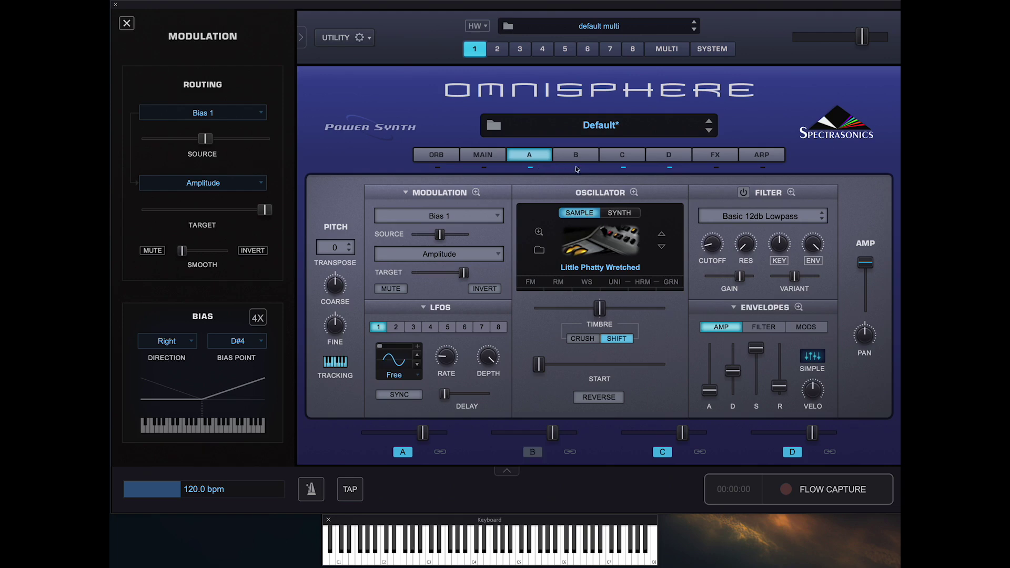
left_click(624, 167)
left_click(669, 167)
Set layer A's bias point to C3, play that note to check it, and set the bias direction to Left
left_click(240, 342)
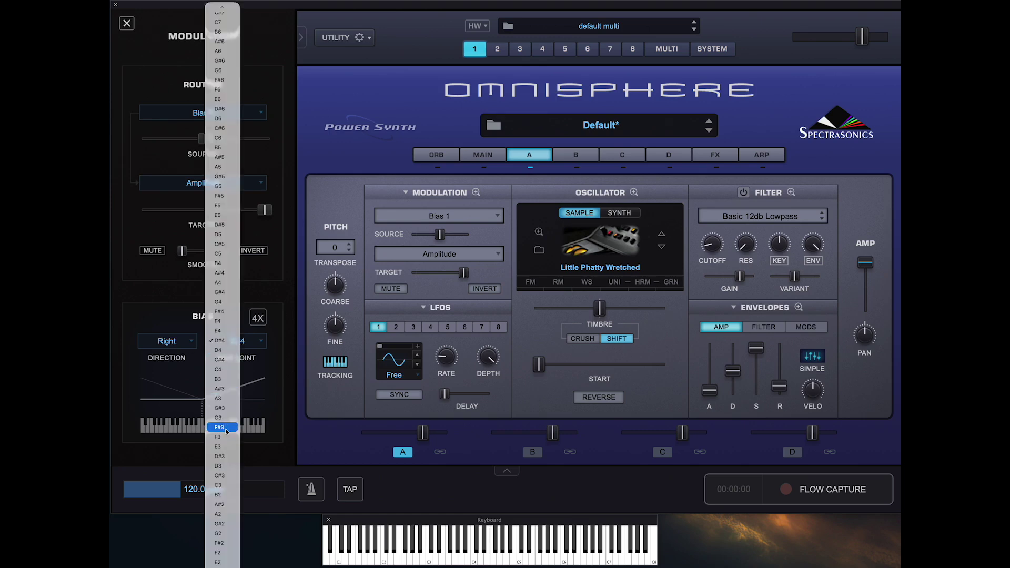
left_click(219, 486)
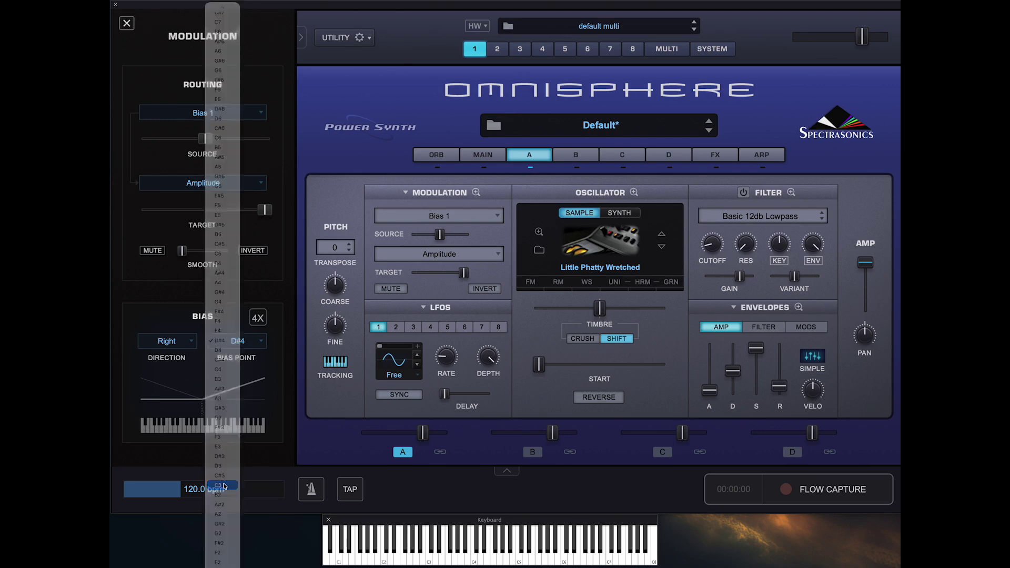
left_click(431, 562)
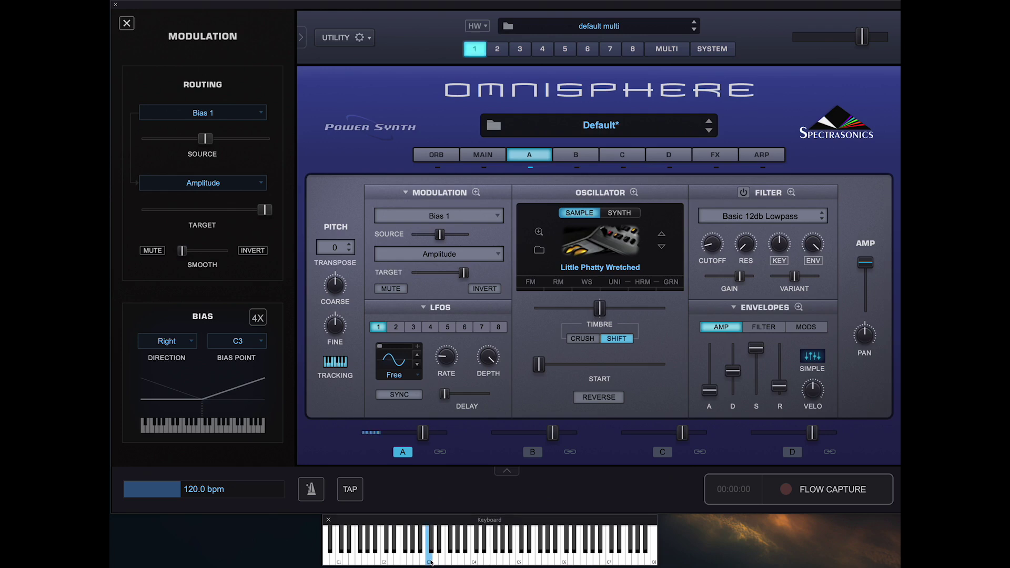
left_click(431, 562)
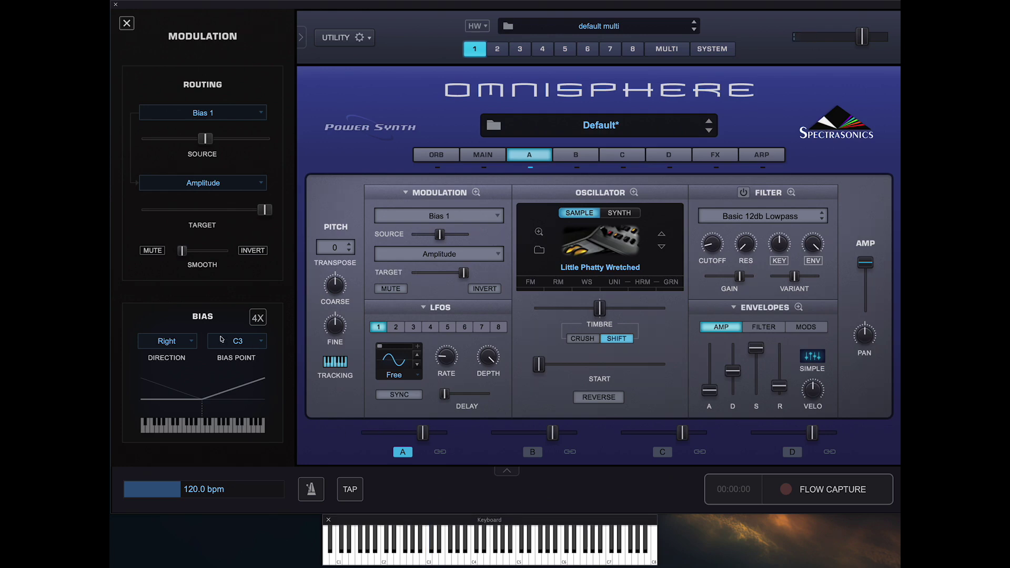
left_click(166, 347)
left_click(162, 350)
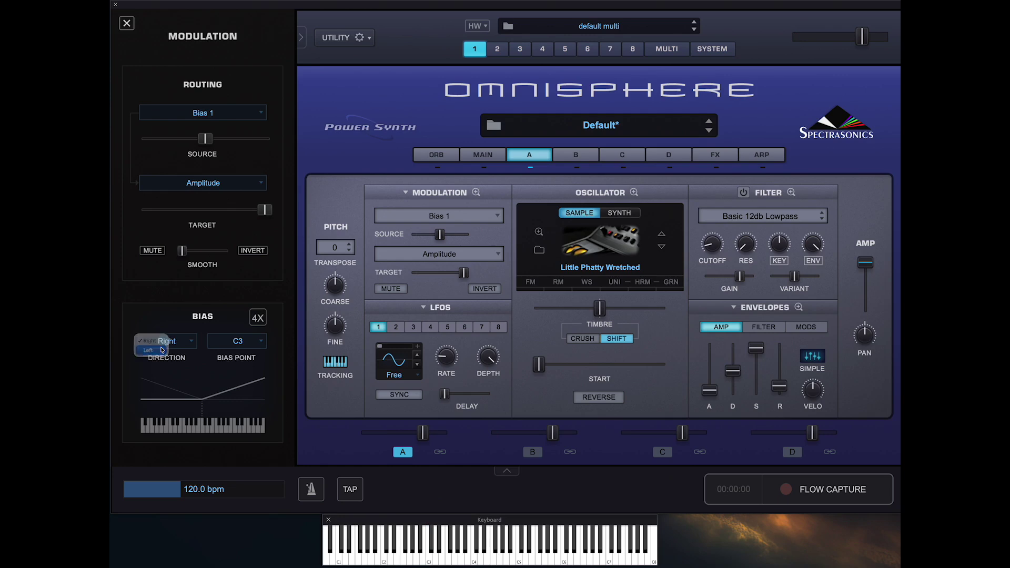
Set layer A's modulation source to maximum and its amplitude target to minimum, and raise the layer's mixer level
left_click_drag(206, 139, 266, 139)
left_click_drag(267, 207, 124, 210)
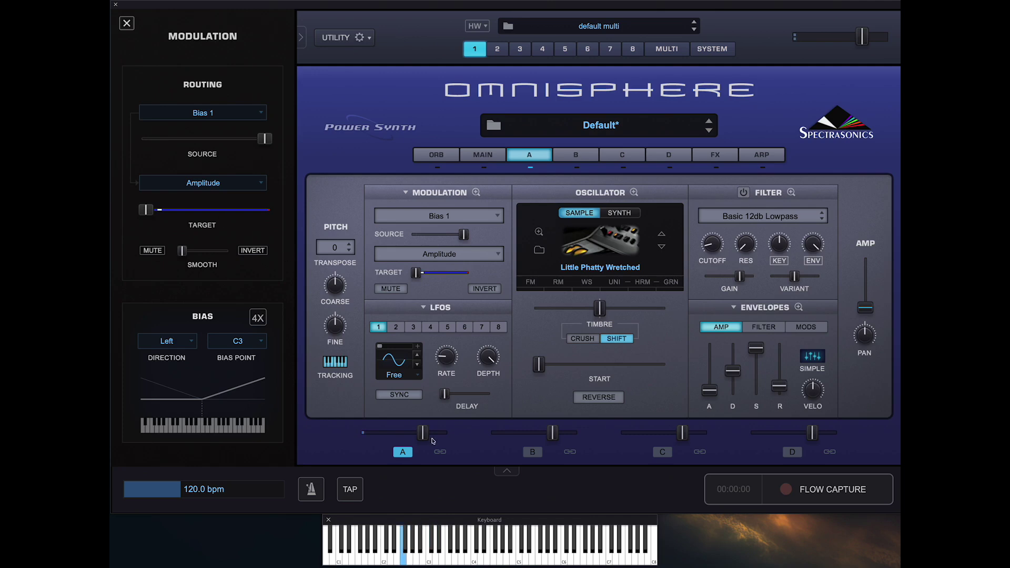
left_click_drag(427, 436, 444, 436)
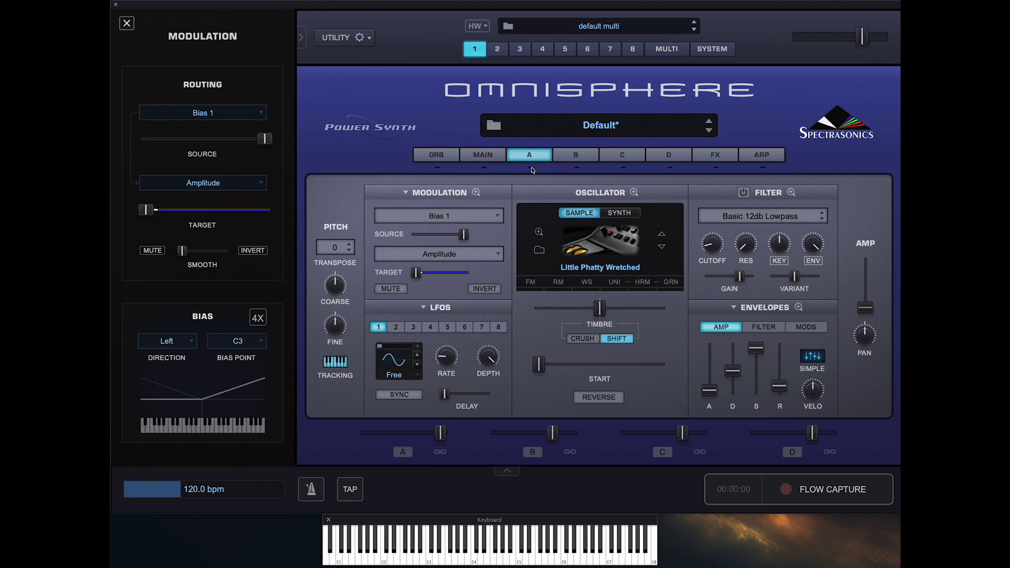
Enable layer D and set its modulation source to maximum and its amplitude target to minimum
left_click(670, 158)
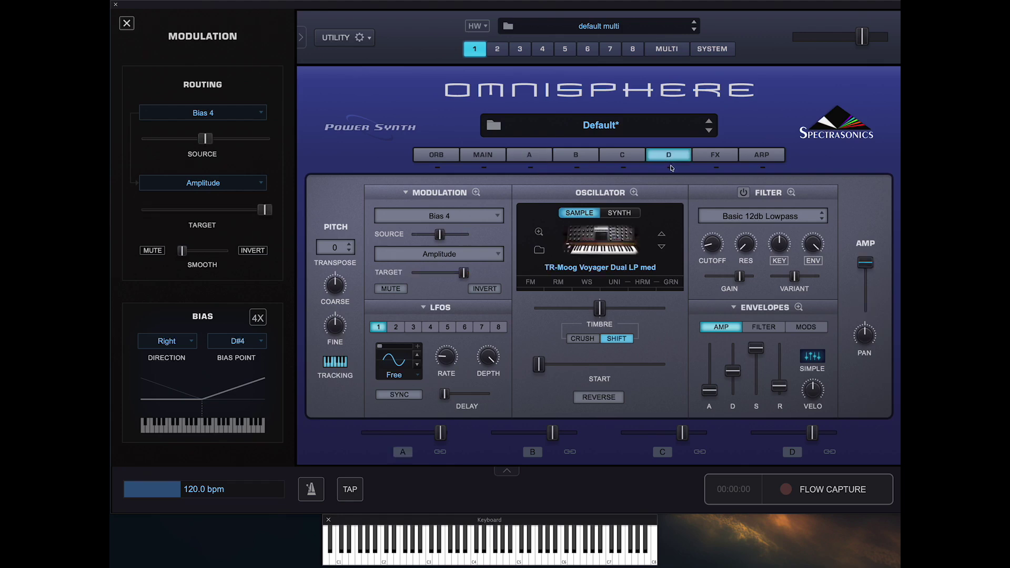
left_click(671, 168)
left_click_drag(204, 139, 286, 142)
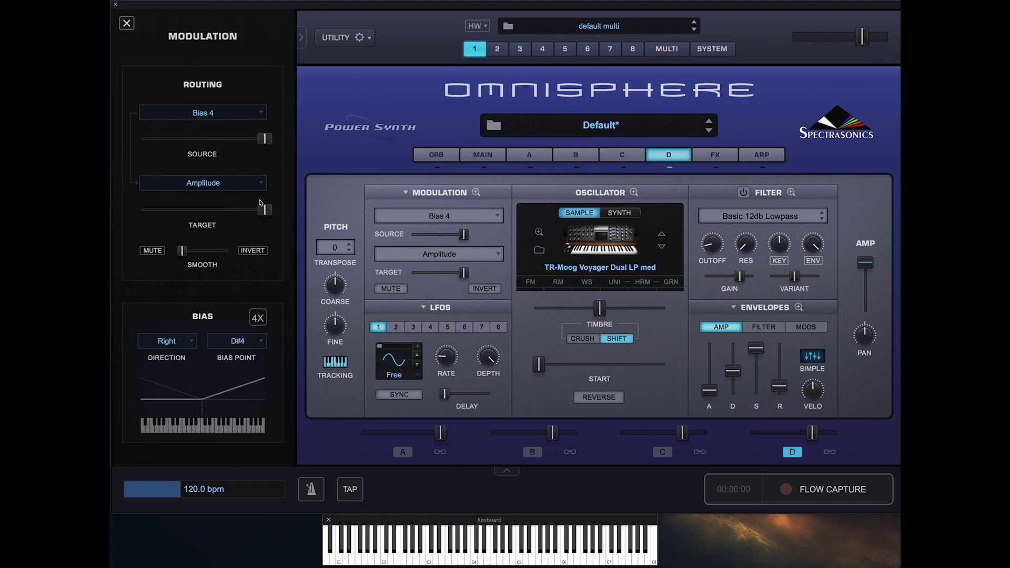
left_click_drag(263, 210, 146, 211)
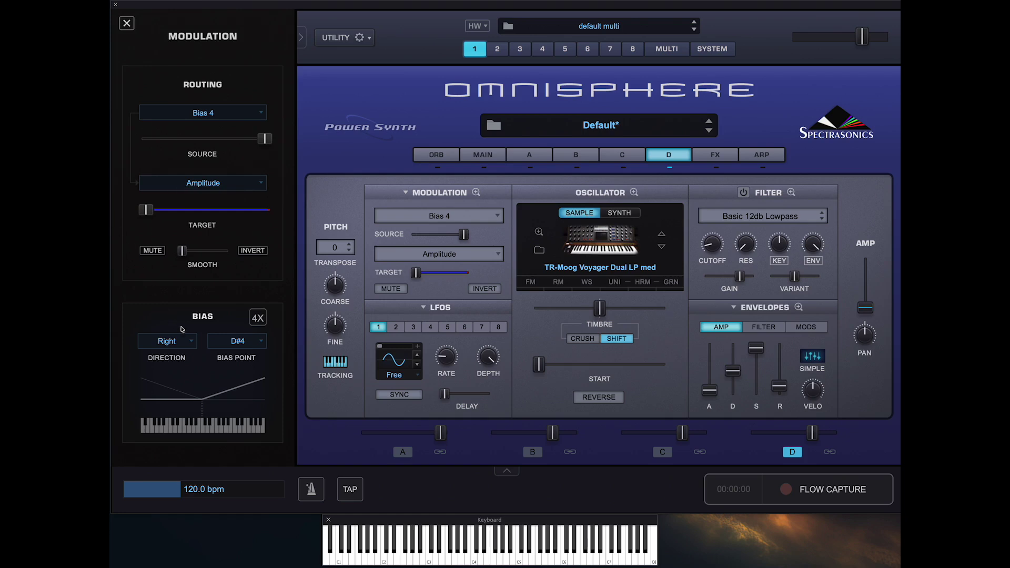
Set layer D's bias point to C5 and audition notes around C5 and C6
left_click(240, 346)
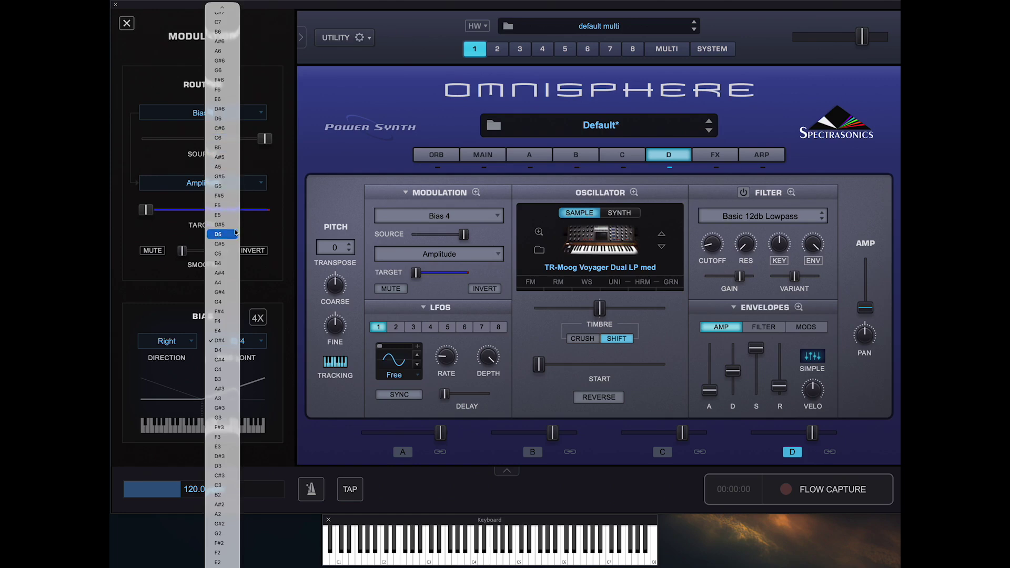
left_click(233, 255)
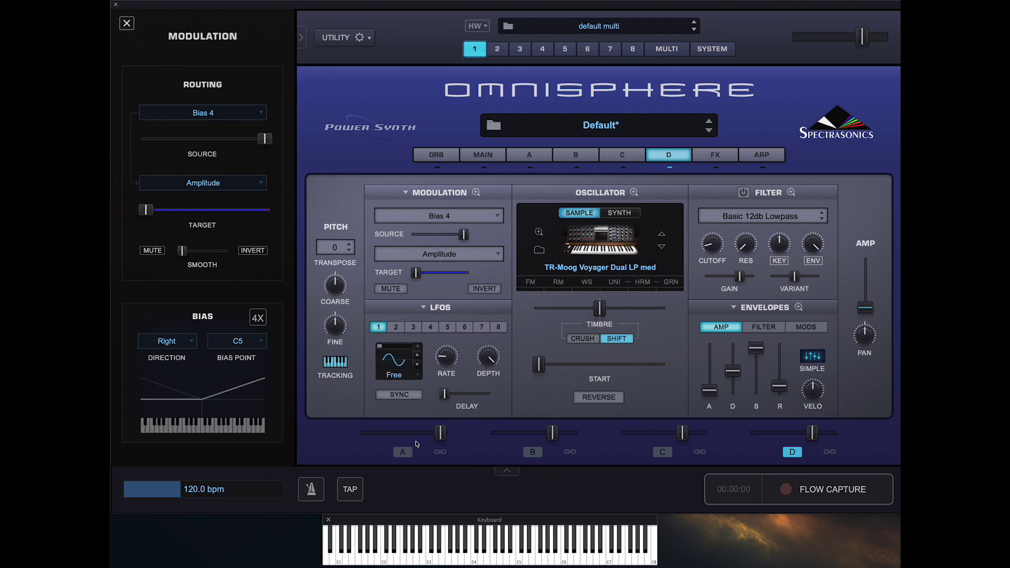
left_click(524, 562)
left_click(524, 562)
left_click(571, 562)
left_click(564, 562)
left_click(566, 562)
Switch off layer D and enable layer B, leaving layer B shown for editing
left_click(670, 168)
left_click(575, 154)
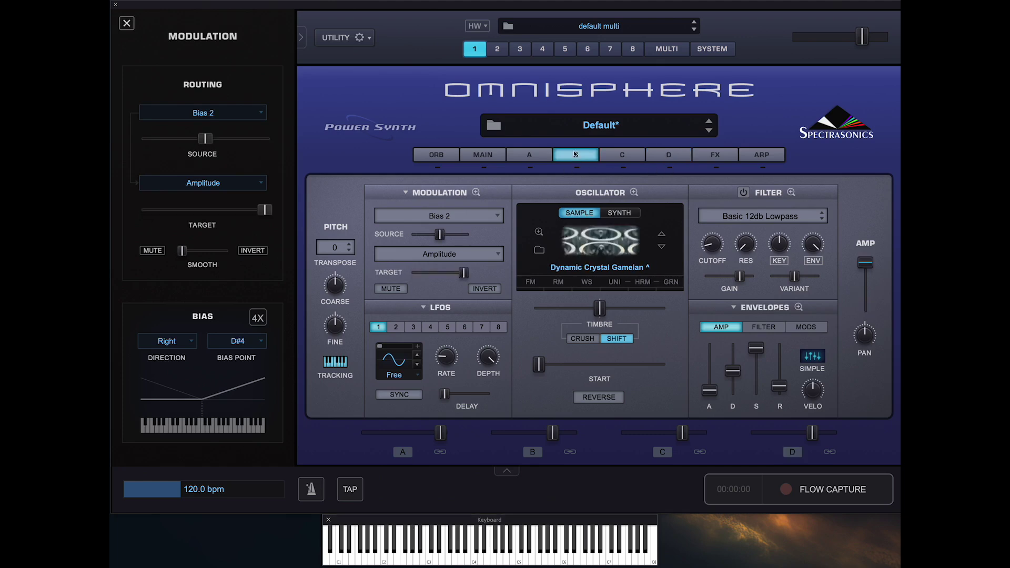
left_click(578, 168)
left_click(541, 156)
left_click(589, 159)
Configure layer B's amplitude bias with point C3, maximum source and minimum target, and raise the layer's mixer level
left_click(243, 343)
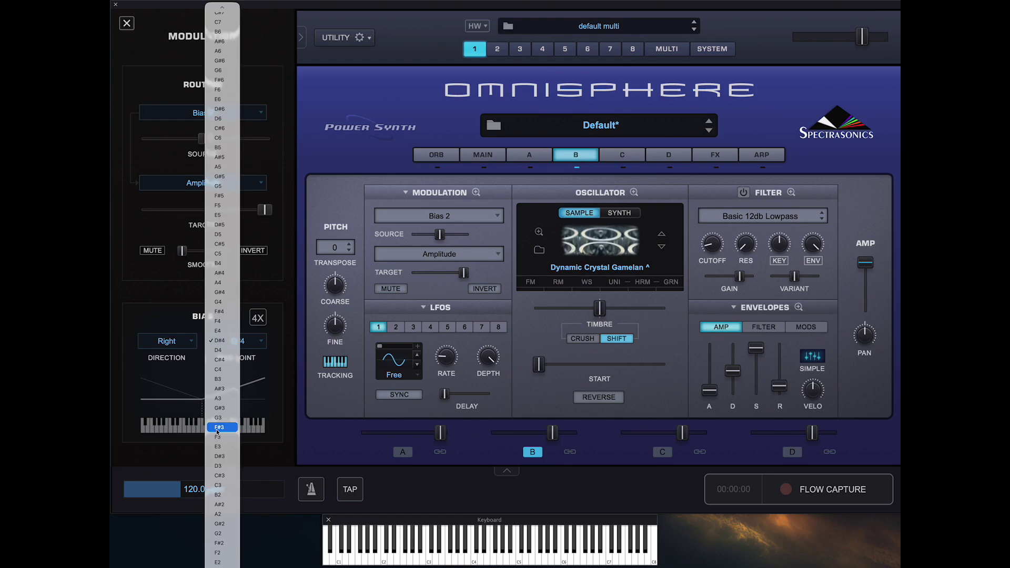
left_click(223, 485)
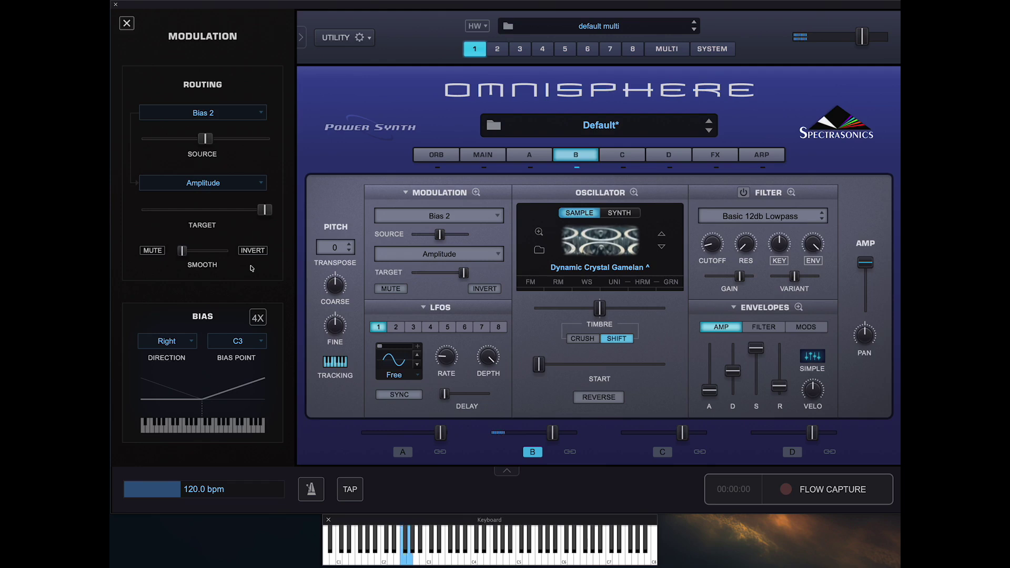
left_click_drag(262, 210, 145, 210)
left_click_drag(204, 140, 294, 144)
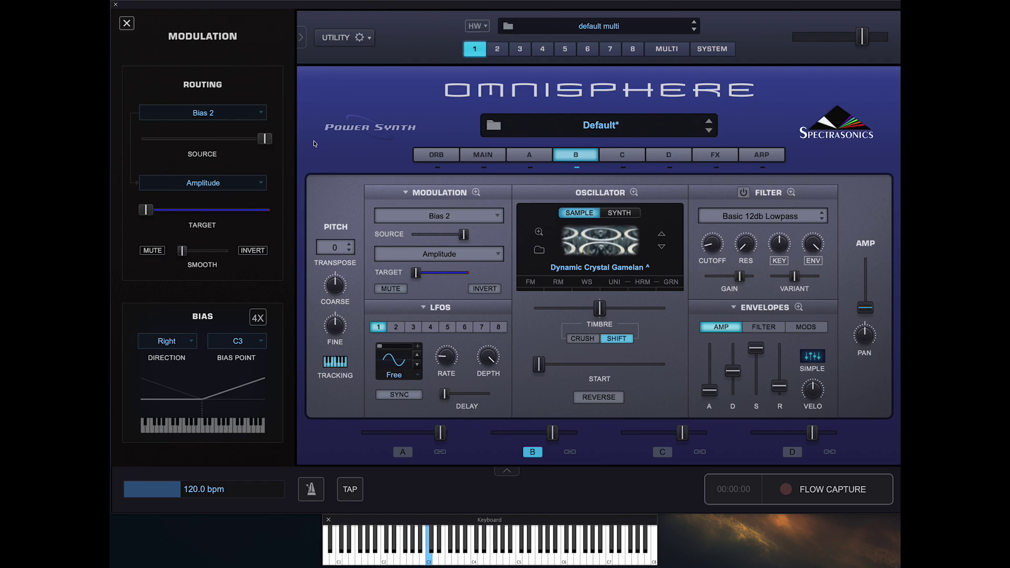
left_click_drag(552, 432, 572, 433)
Add a second bias modulation to layer B's amplitude, set its source to maximum and invert it
right_click(871, 309)
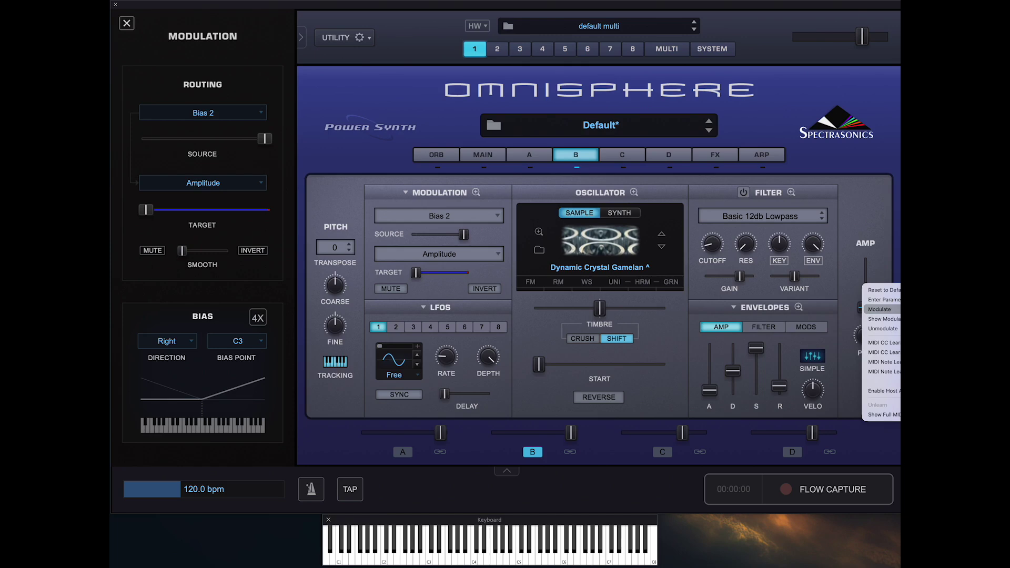
left_click(880, 309)
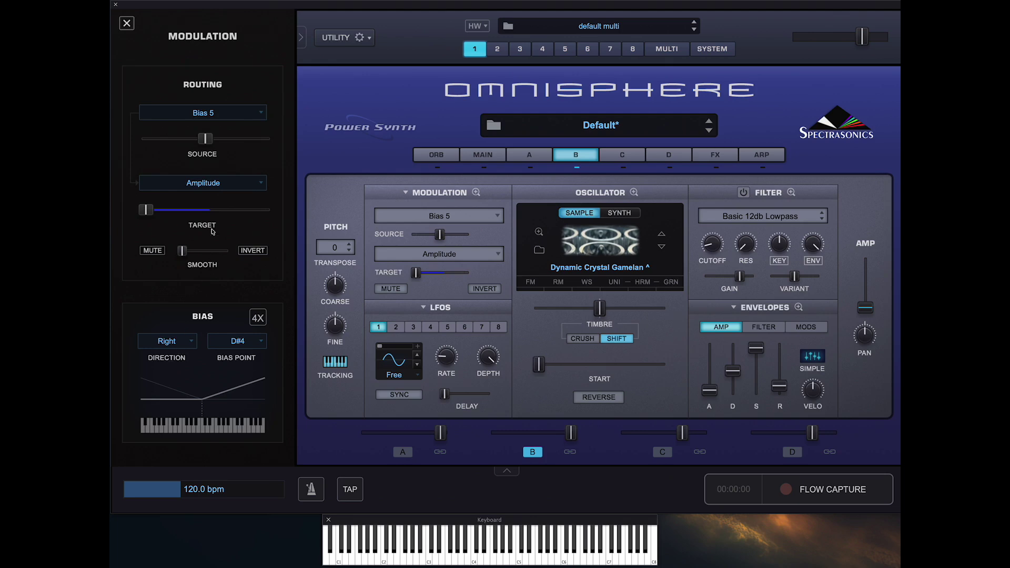
left_click_drag(207, 138, 265, 138)
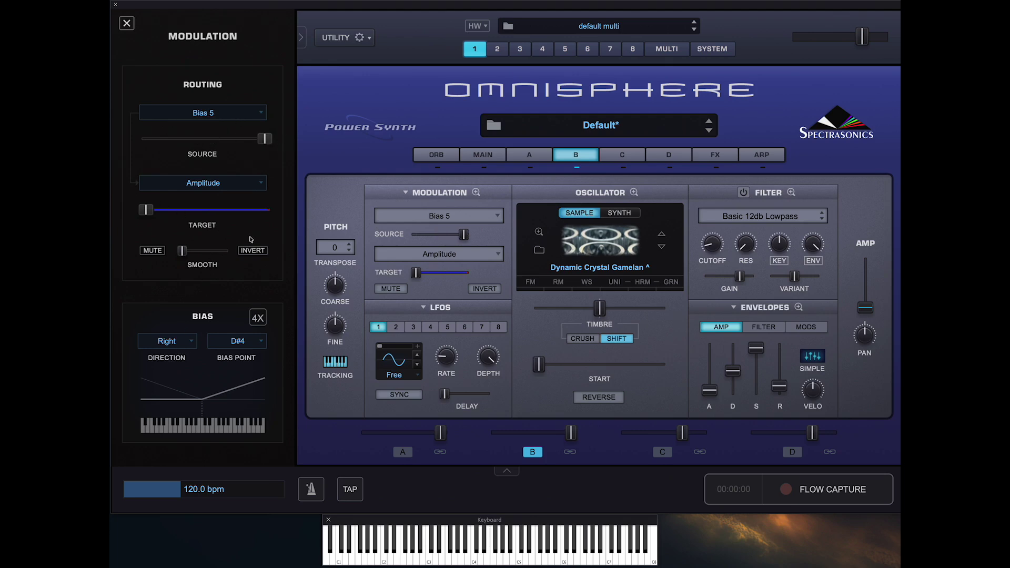
left_click(251, 251)
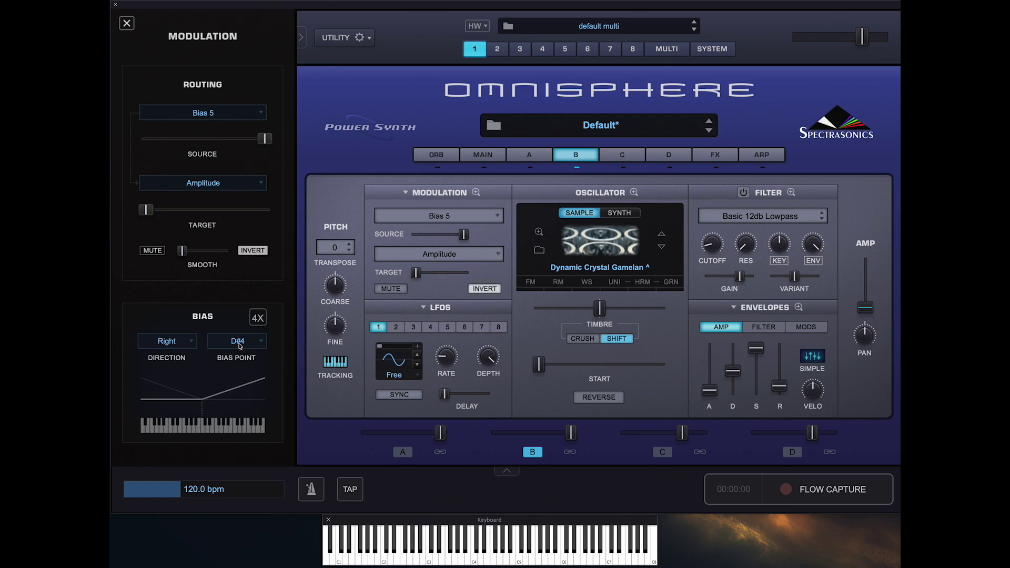
Check layer D's bias settings, return to layer B and audition notes around C4
left_click(676, 158)
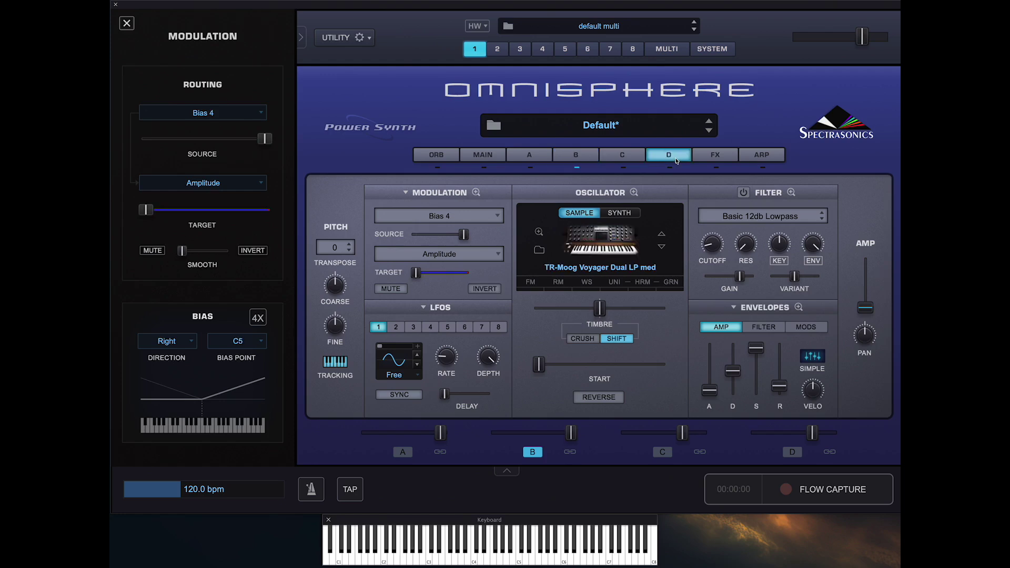
left_click(589, 160)
left_click(494, 558)
left_click(500, 558)
left_click(512, 558)
left_click(462, 561)
left_click(472, 562)
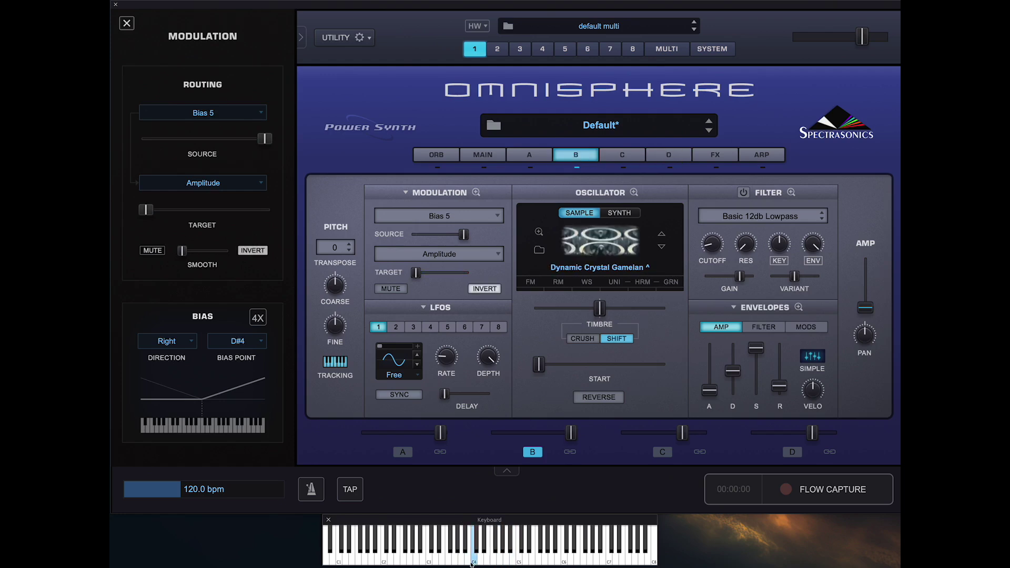
Set the bias point of layer B's inverted modulation to A4 and enable its 4X option
left_click(239, 342)
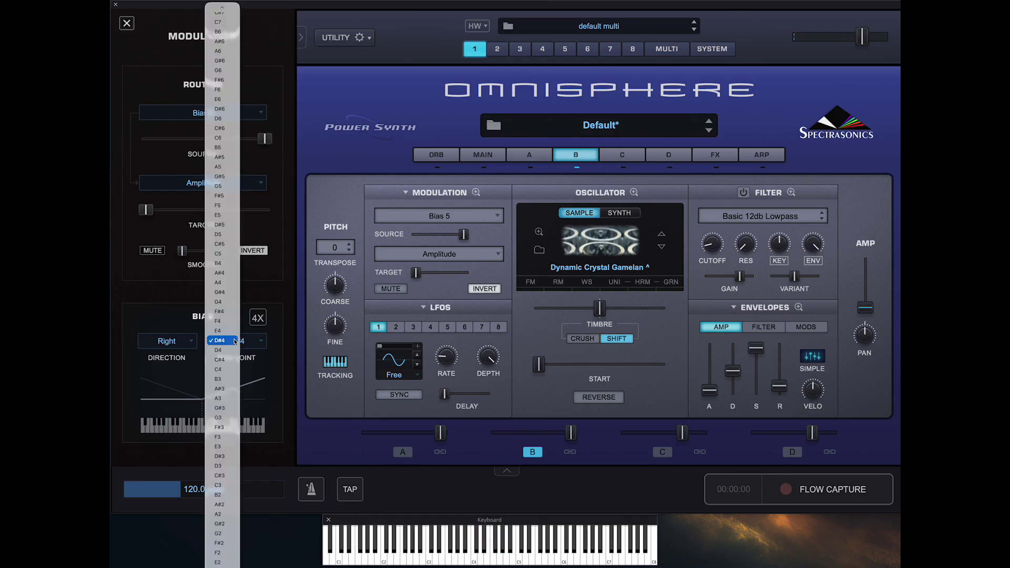
left_click(221, 282)
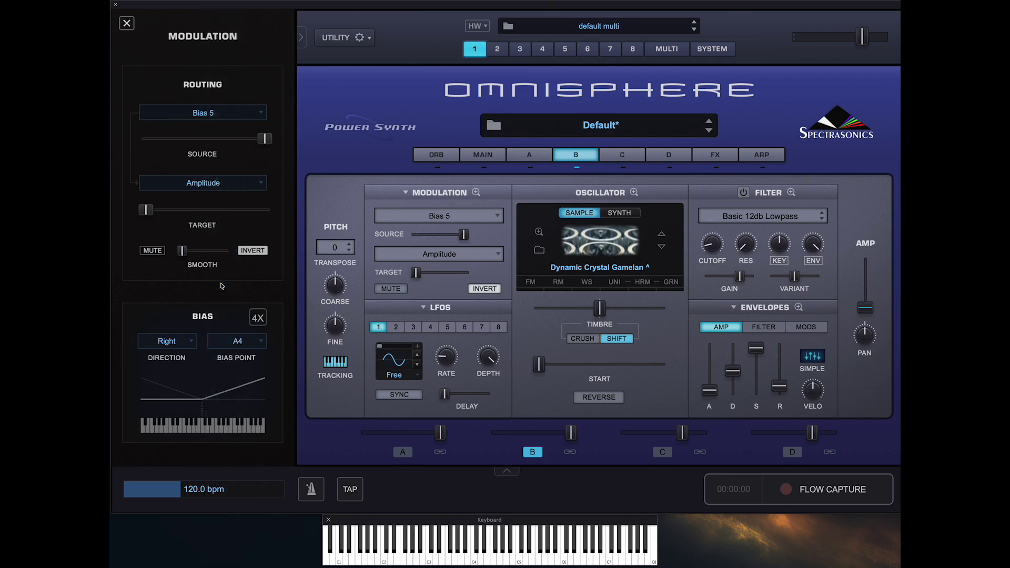
left_click(264, 322)
Switch off layer B and enable layer C, leaving layer C shown for editing
left_click(617, 159)
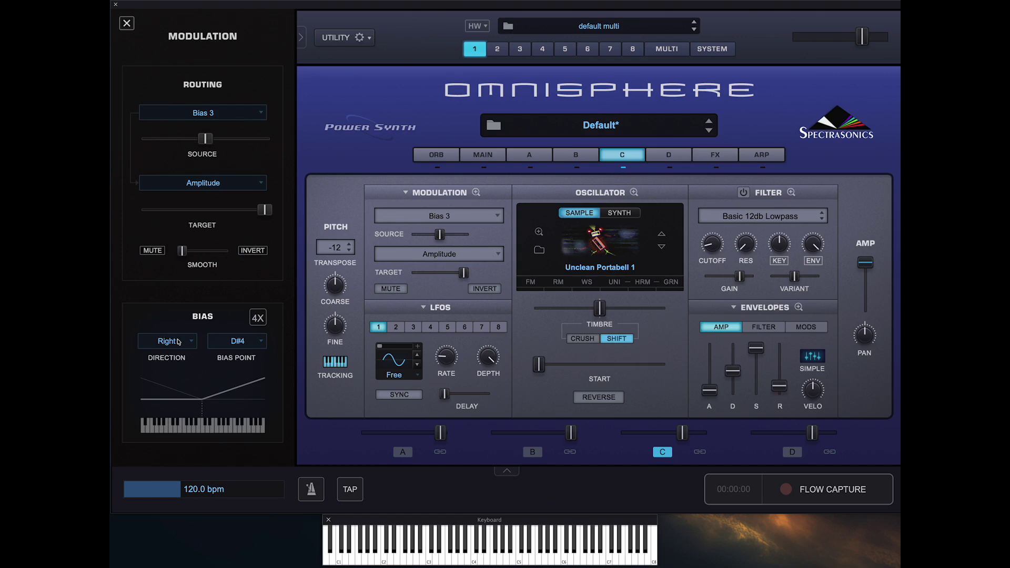
left_click(578, 154)
left_click(610, 154)
Set layer C's bias point to A4, its modulation source to maximum and its amplitude target to minimum
left_click(241, 342)
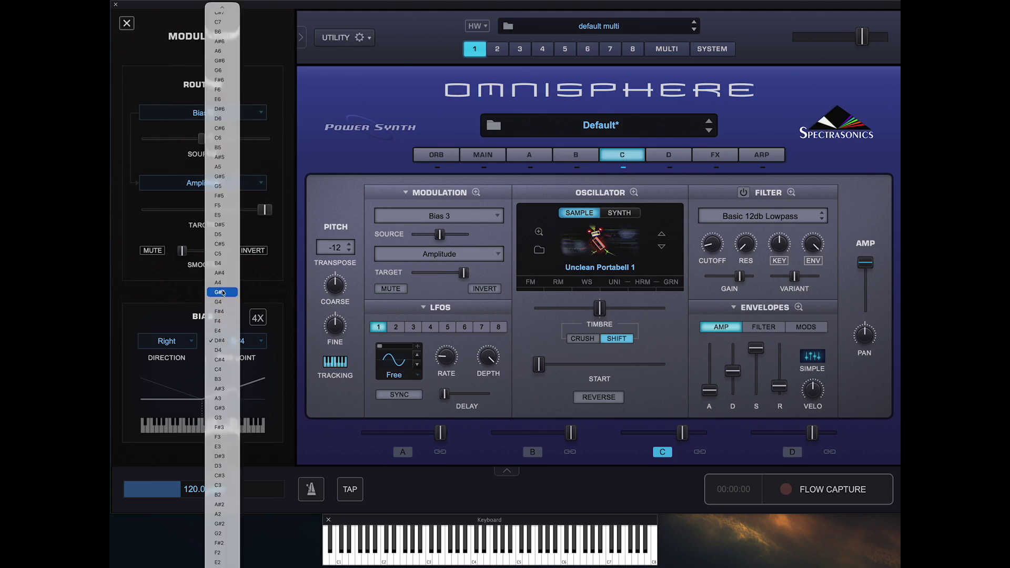
key("Escape")
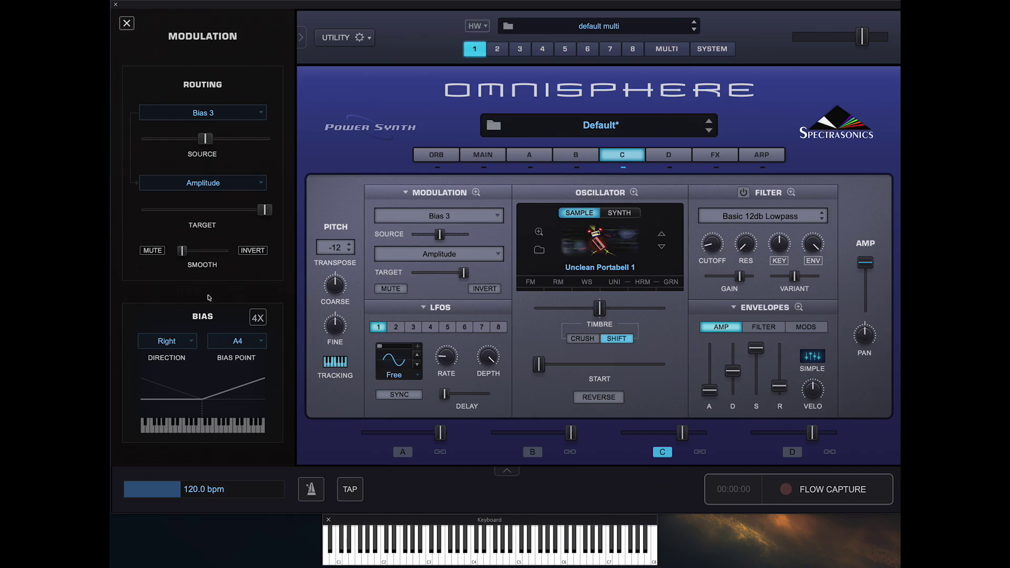
left_click_drag(228, 139, 279, 139)
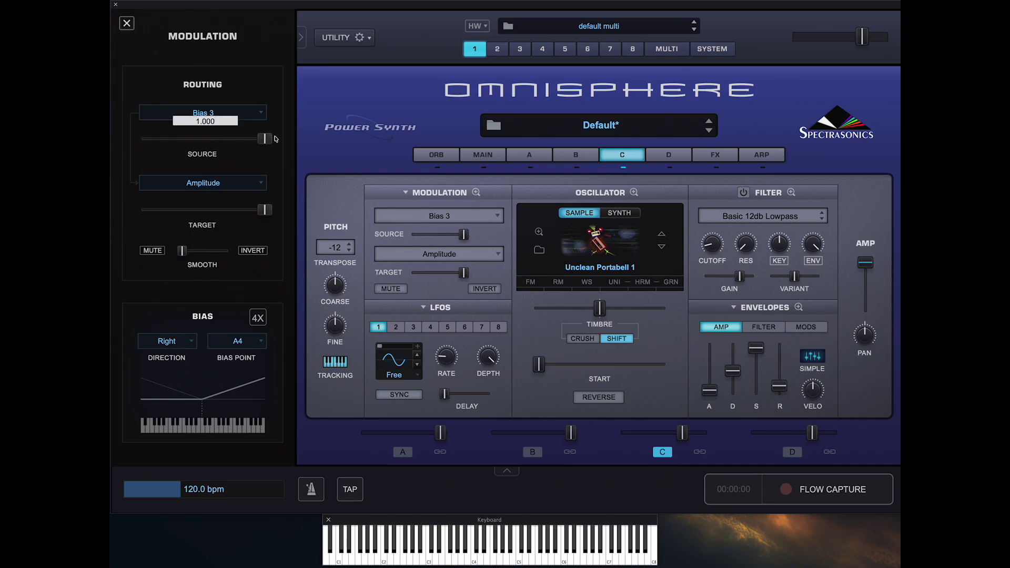
left_click(265, 216)
left_click_drag(264, 217, 143, 215)
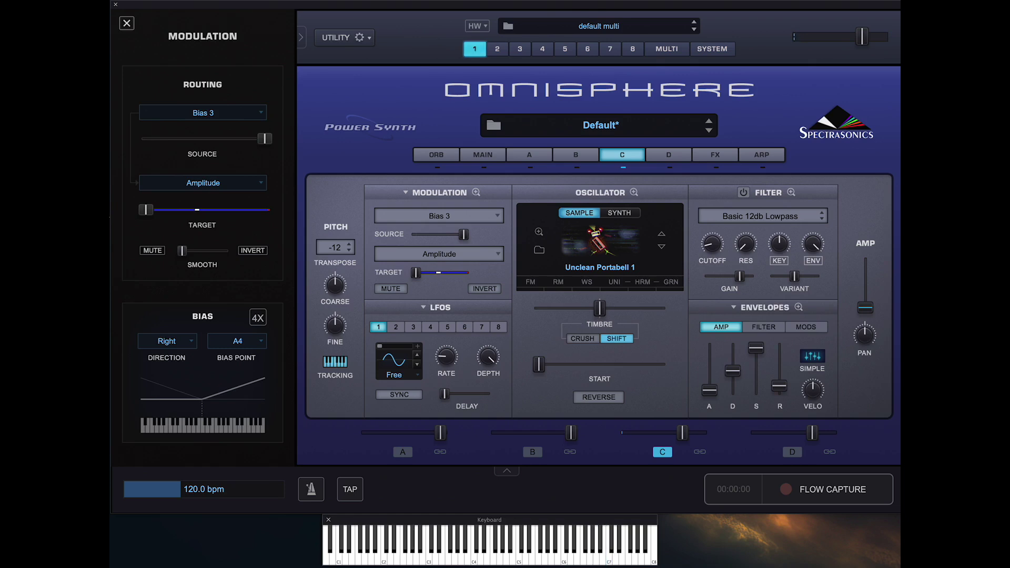
Add a second bias modulation to layer C's amplitude with 4X enabled, maximum source and inversion on
left_click(680, 163)
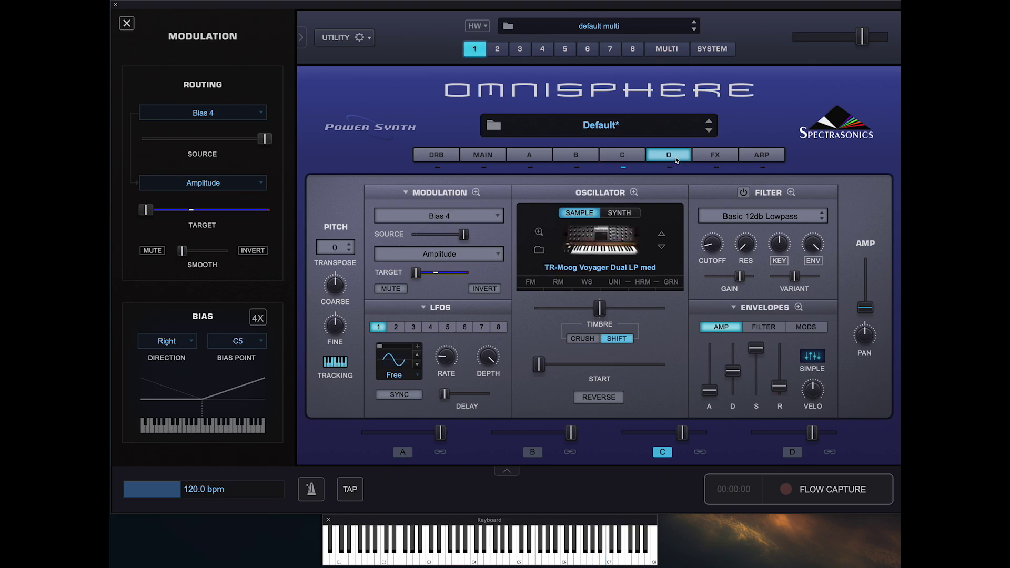
left_click(628, 159)
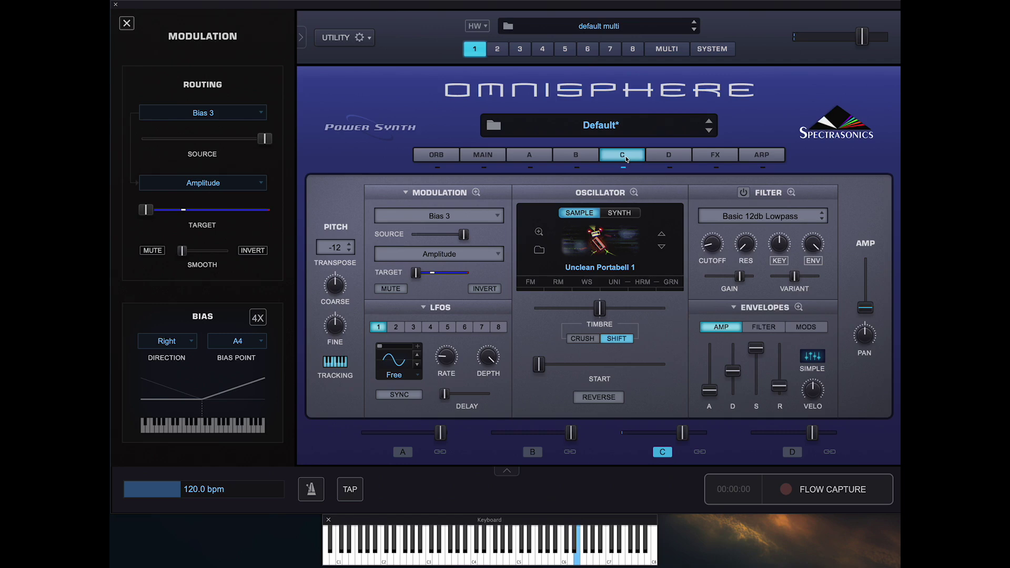
right_click(867, 310)
left_click(887, 310)
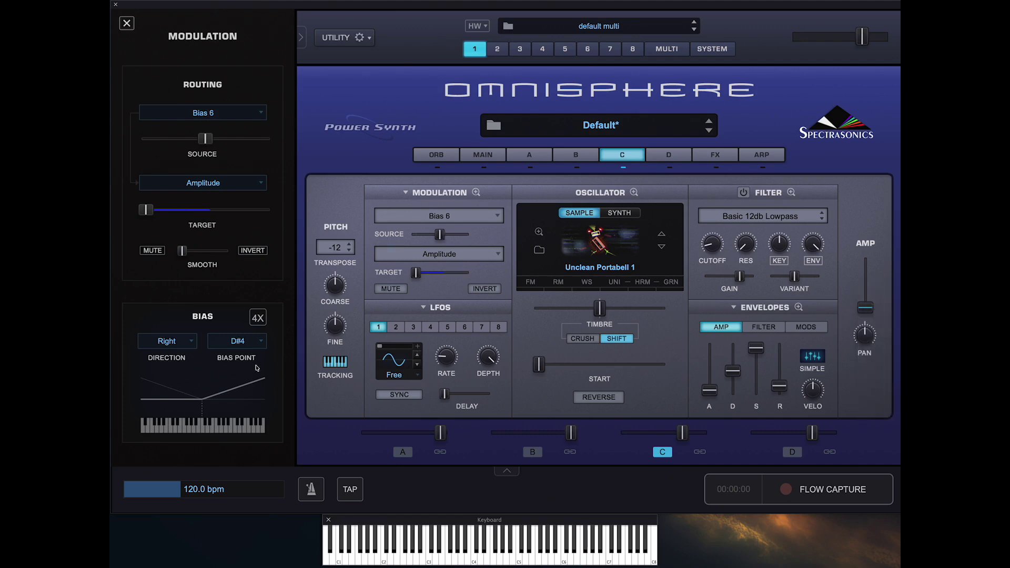
left_click(258, 318)
left_click_drag(205, 139, 266, 138)
left_click(251, 252)
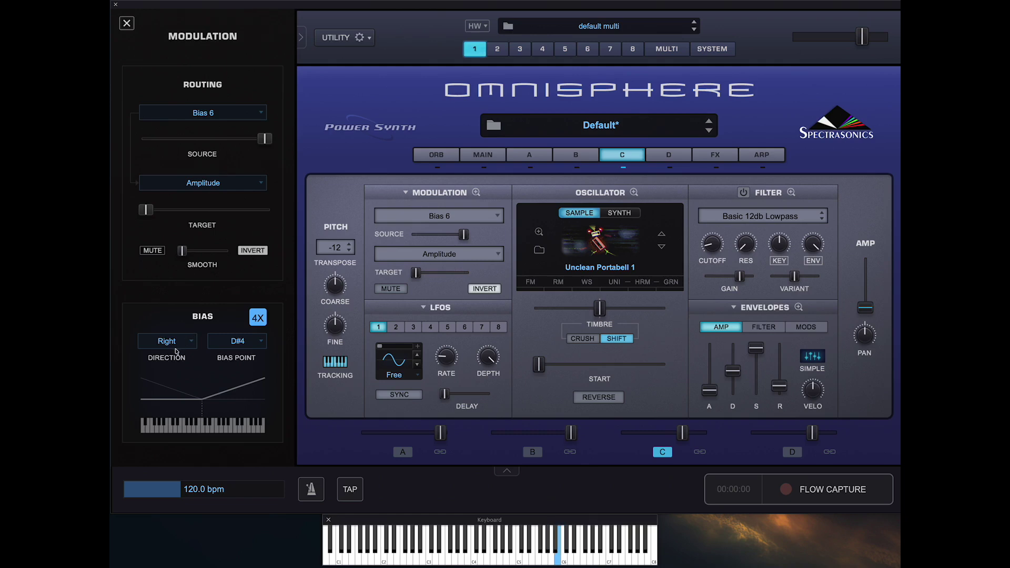
left_click(157, 352)
left_click(159, 350)
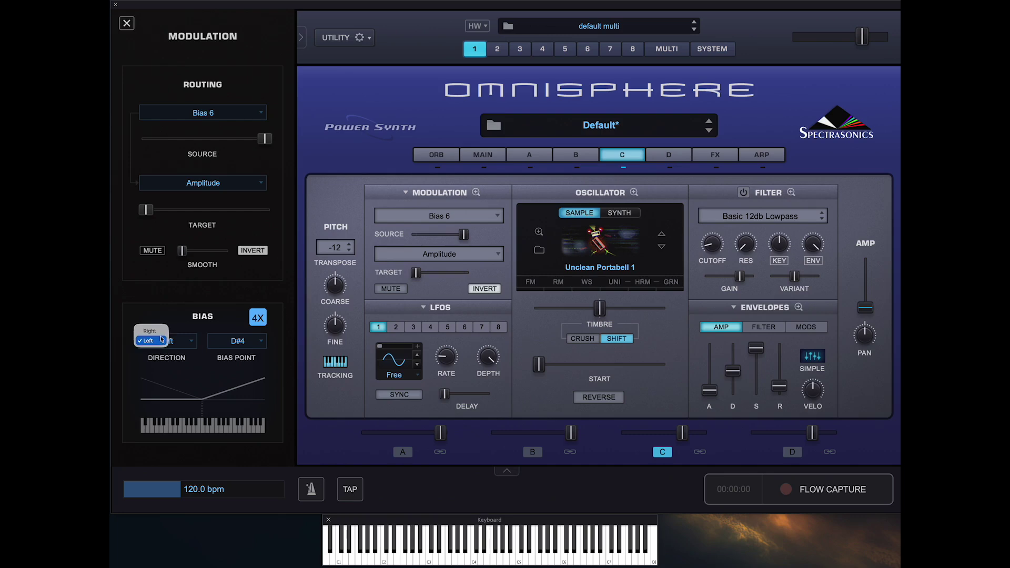
left_click(160, 333)
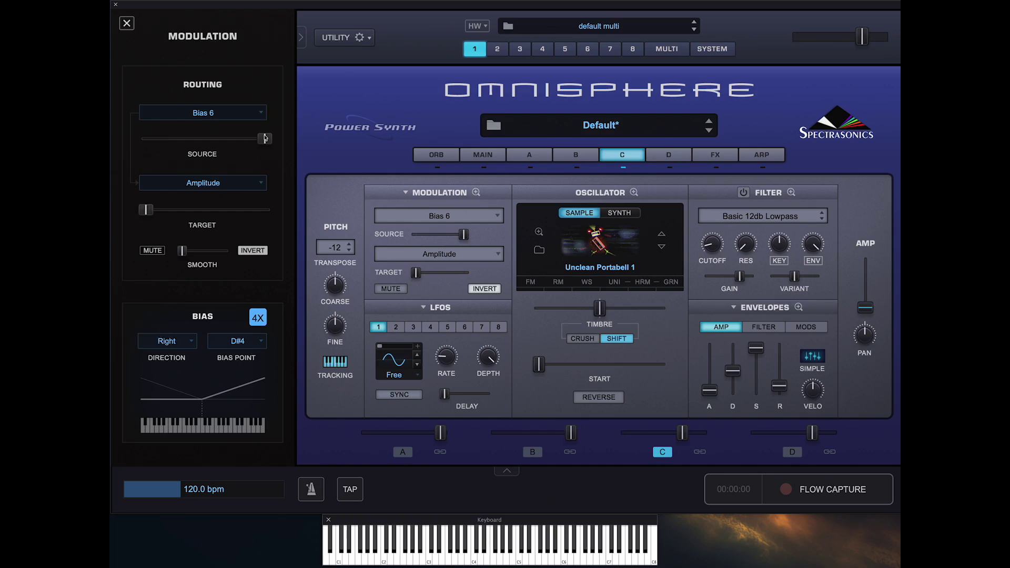
Keep layer C's amplitude target at minimum and set the inverted modulation's bias point to A5
left_click_drag(145, 210, 110, 206)
left_click(239, 345)
left_click(295, 222)
left_click(240, 345)
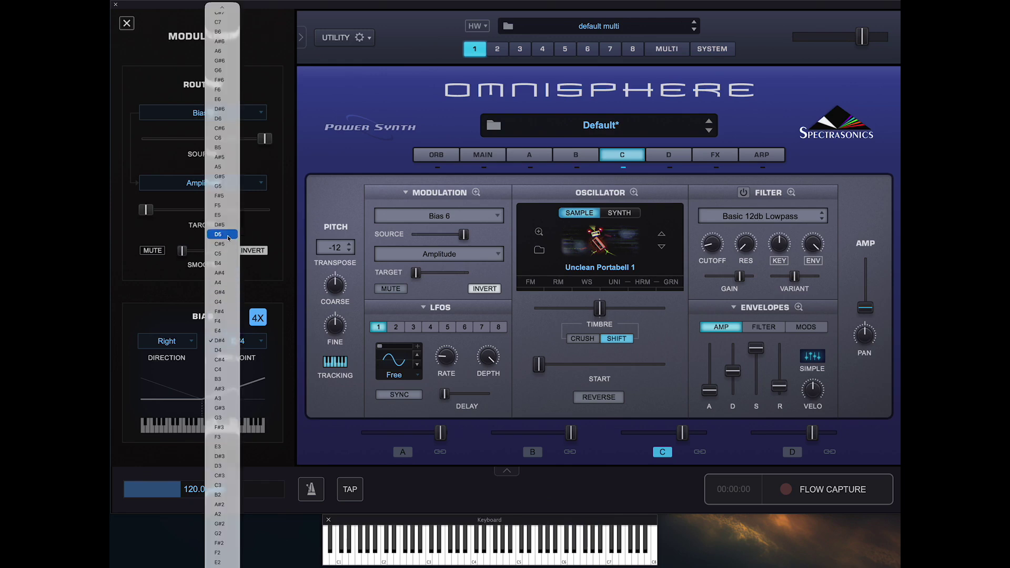
left_click(222, 166)
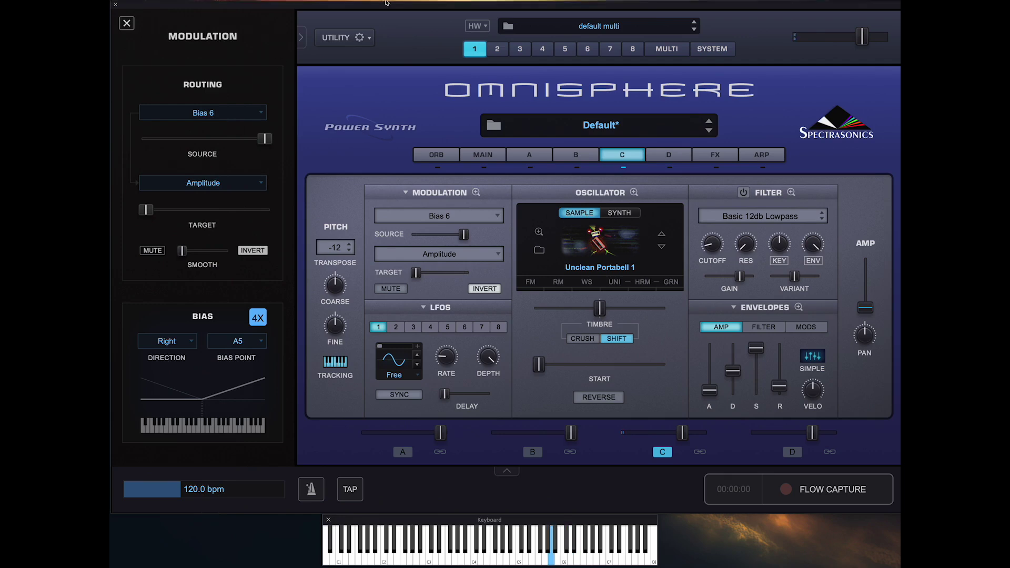
Raise layer C's mixer level and nudge layer D's mixer level up slightly
left_click(667, 155)
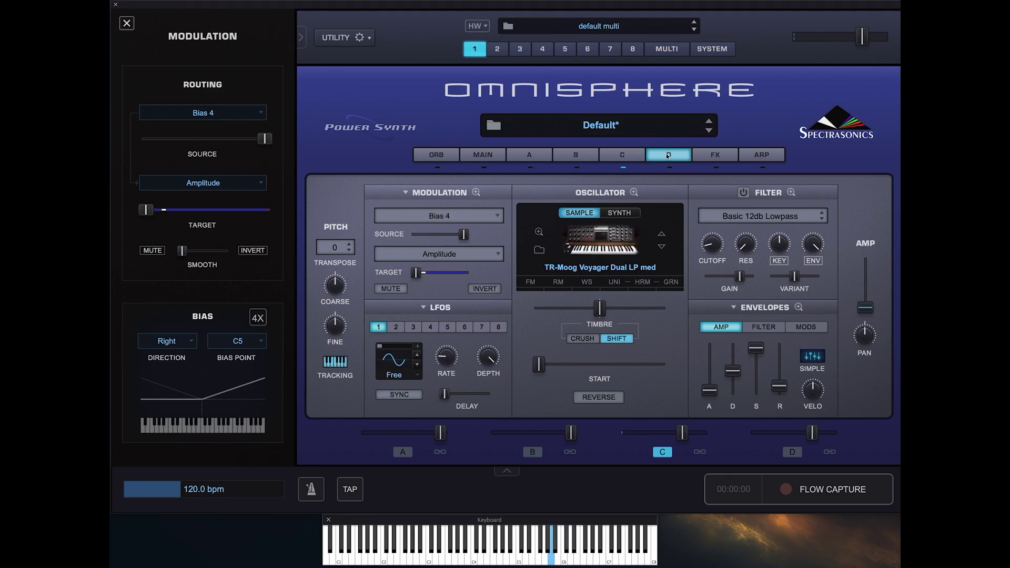
left_click(625, 158)
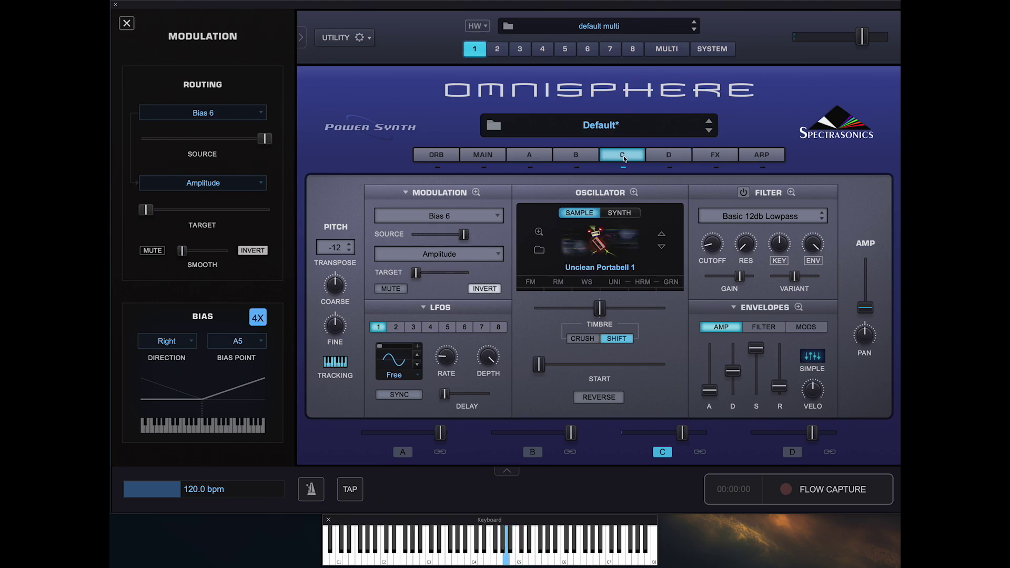
left_click_drag(682, 433, 721, 430)
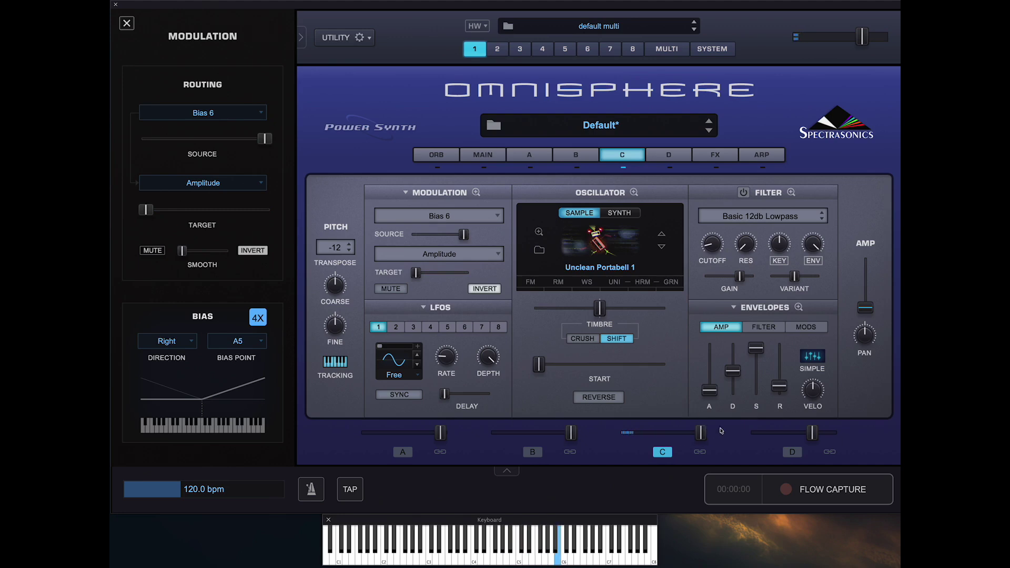
mouse_move(813, 433)
left_mouse_down()
mouse_move(827, 435)
mouse_move(816, 439)
left_mouse_up()
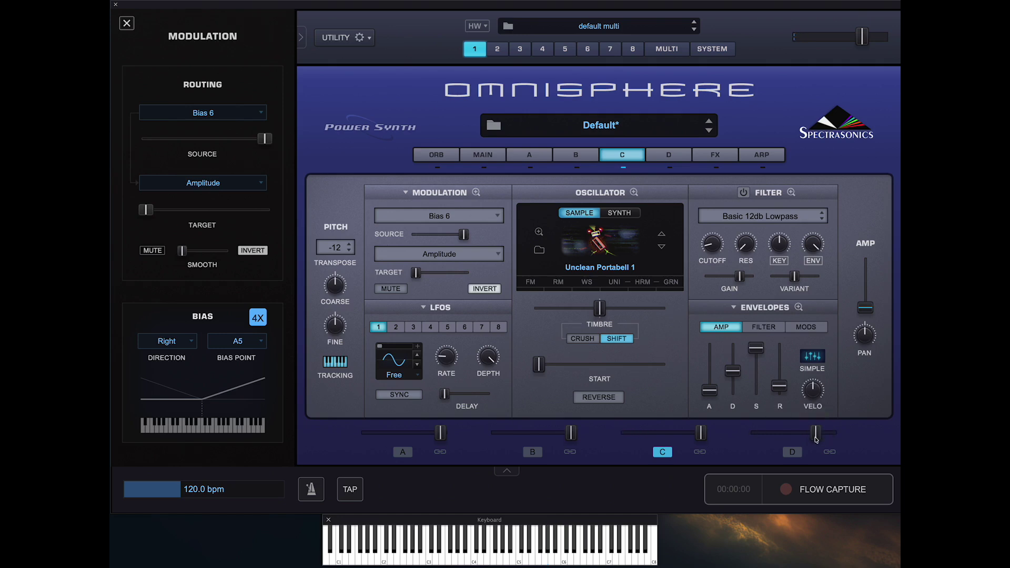
Enable layers D, B and A alongside layer C, leaving layer A shown for editing
left_click(671, 169)
left_click(575, 168)
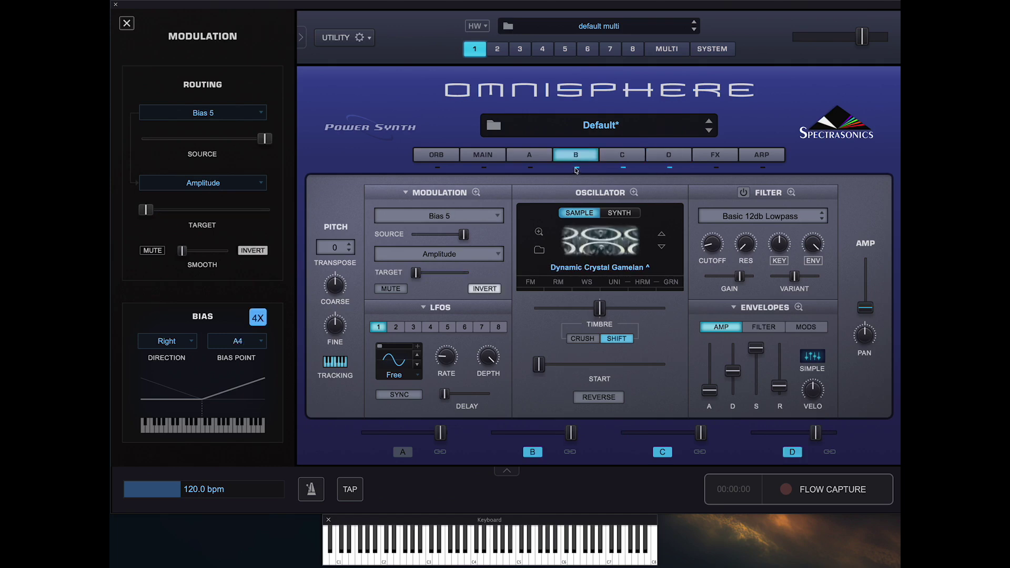
left_click(531, 169)
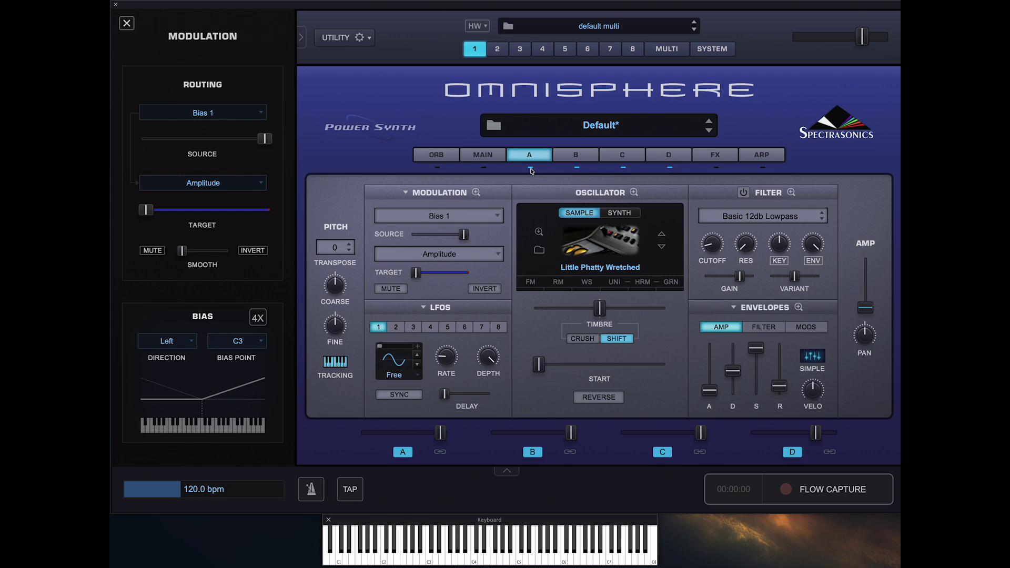